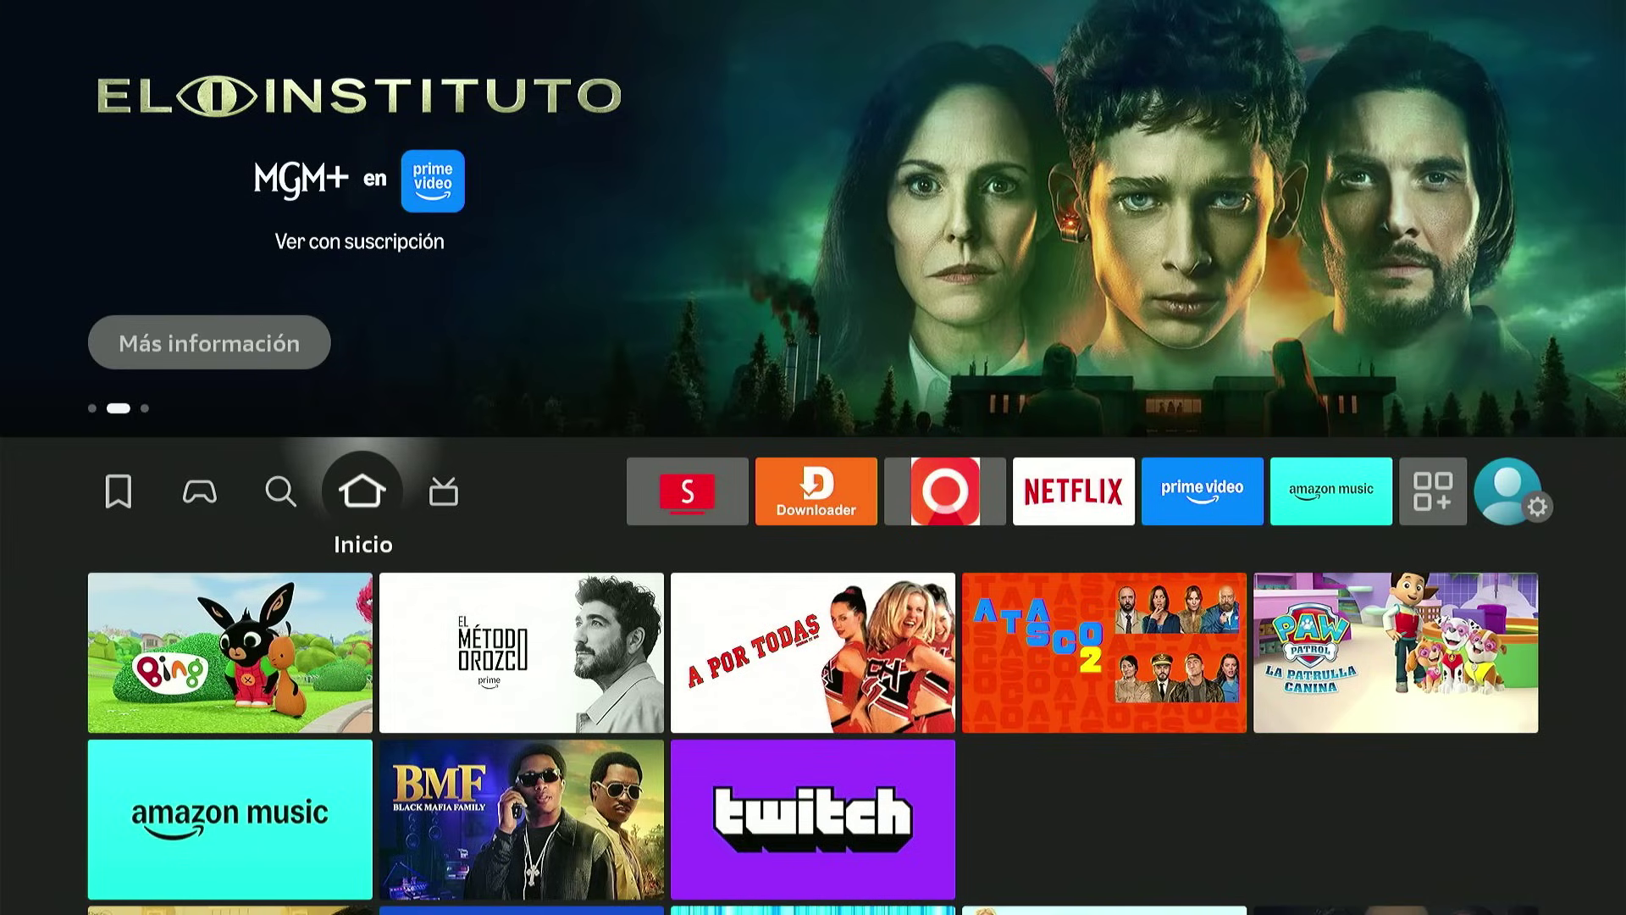
# Launch Downloader from the Fire TV home row and move focus to its sidebar.
pyautogui.press('Right')
pyautogui.press('Right')
pyautogui.press('Right')
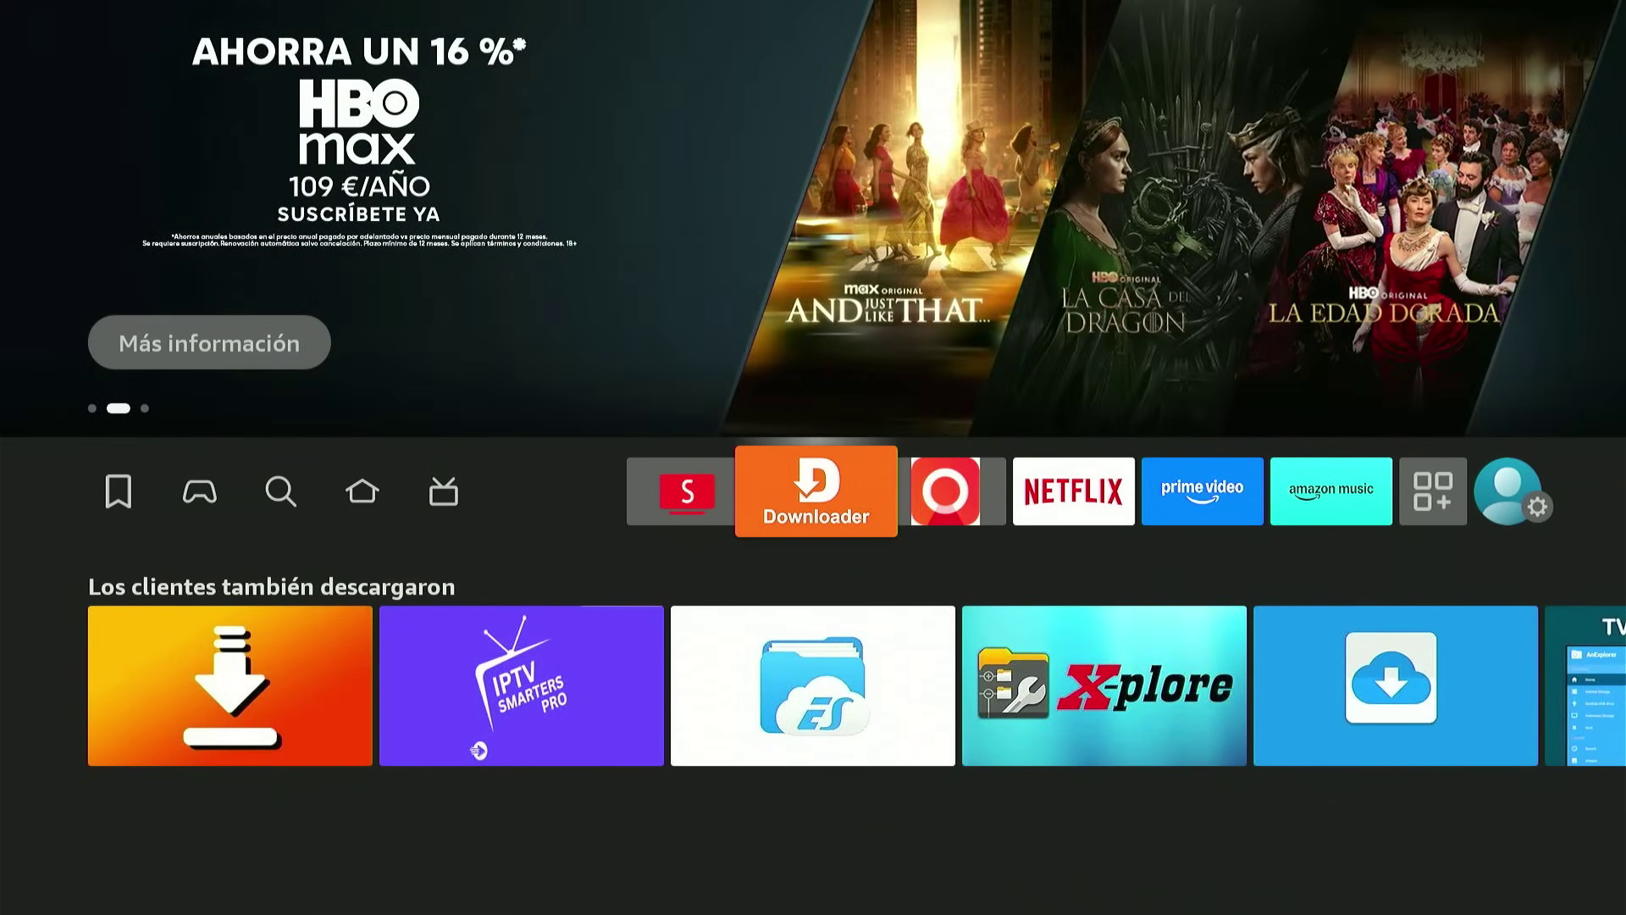
pyautogui.press('Return')
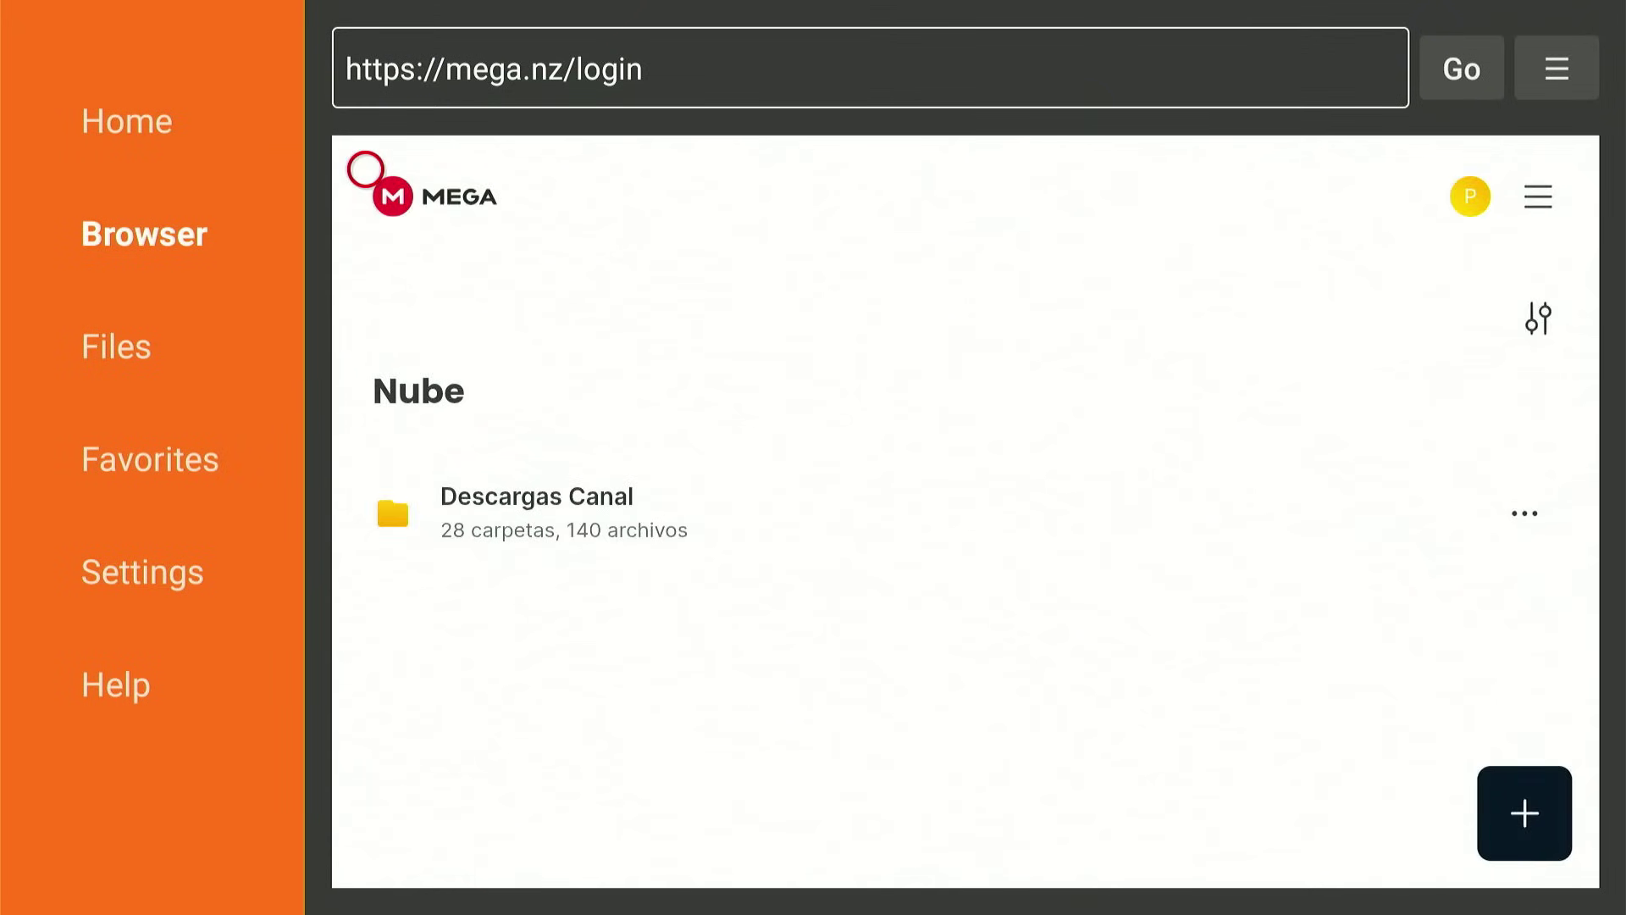
pyautogui.press('Left')
# On Downloader's Home page, erase the leftover text 'mega' so the URL field is empty.
pyautogui.press('Return')
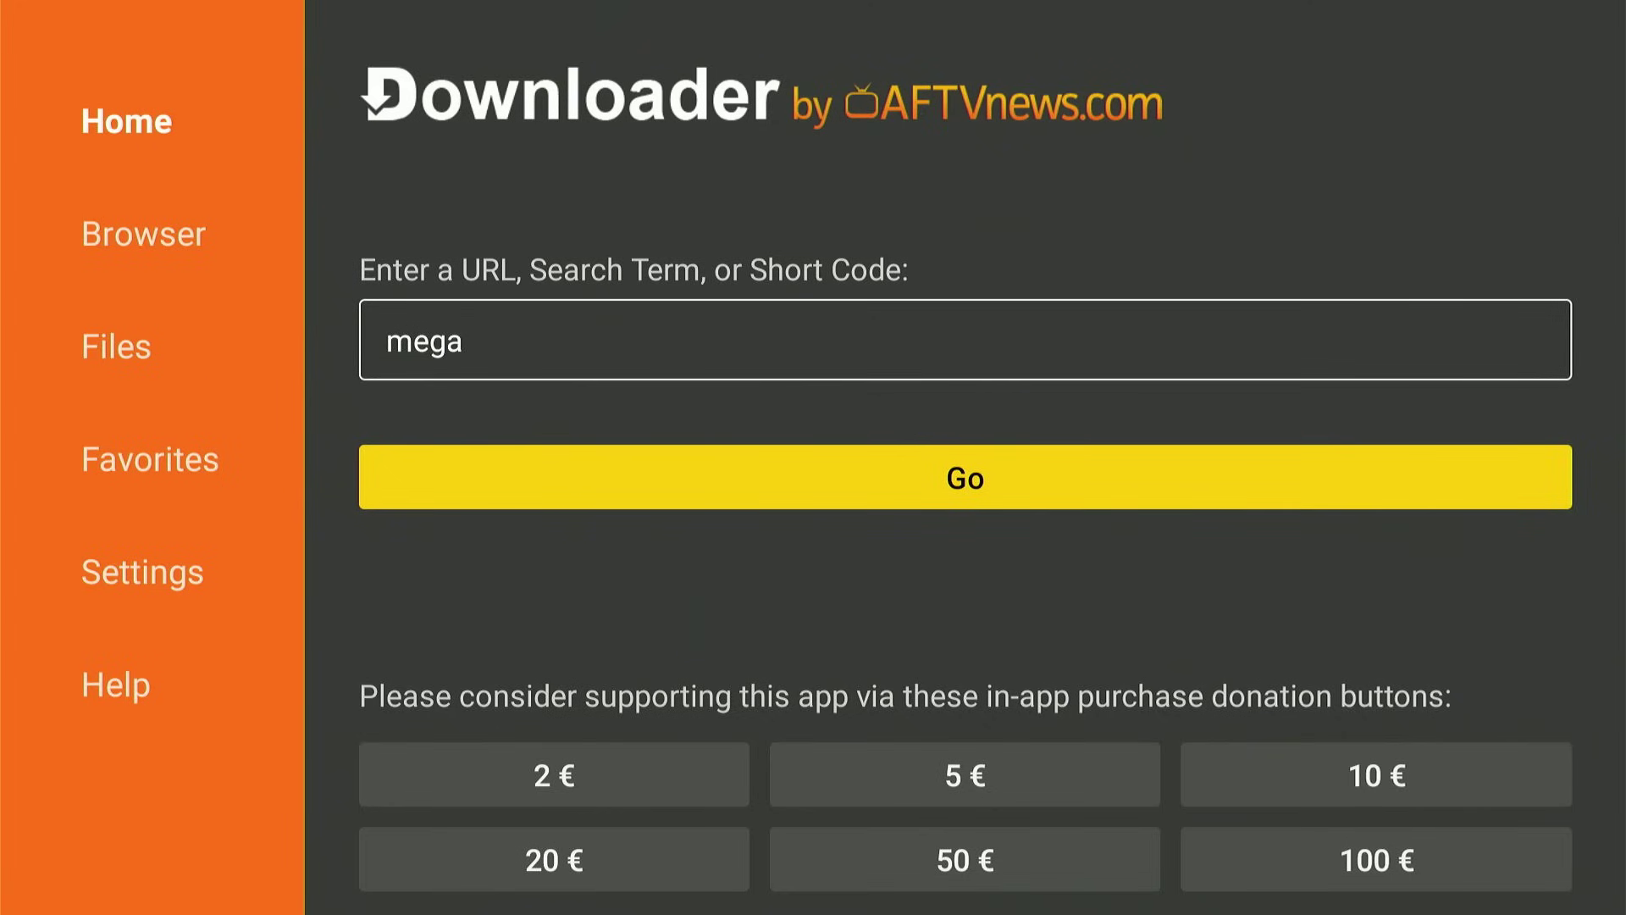
pyautogui.press('Up')
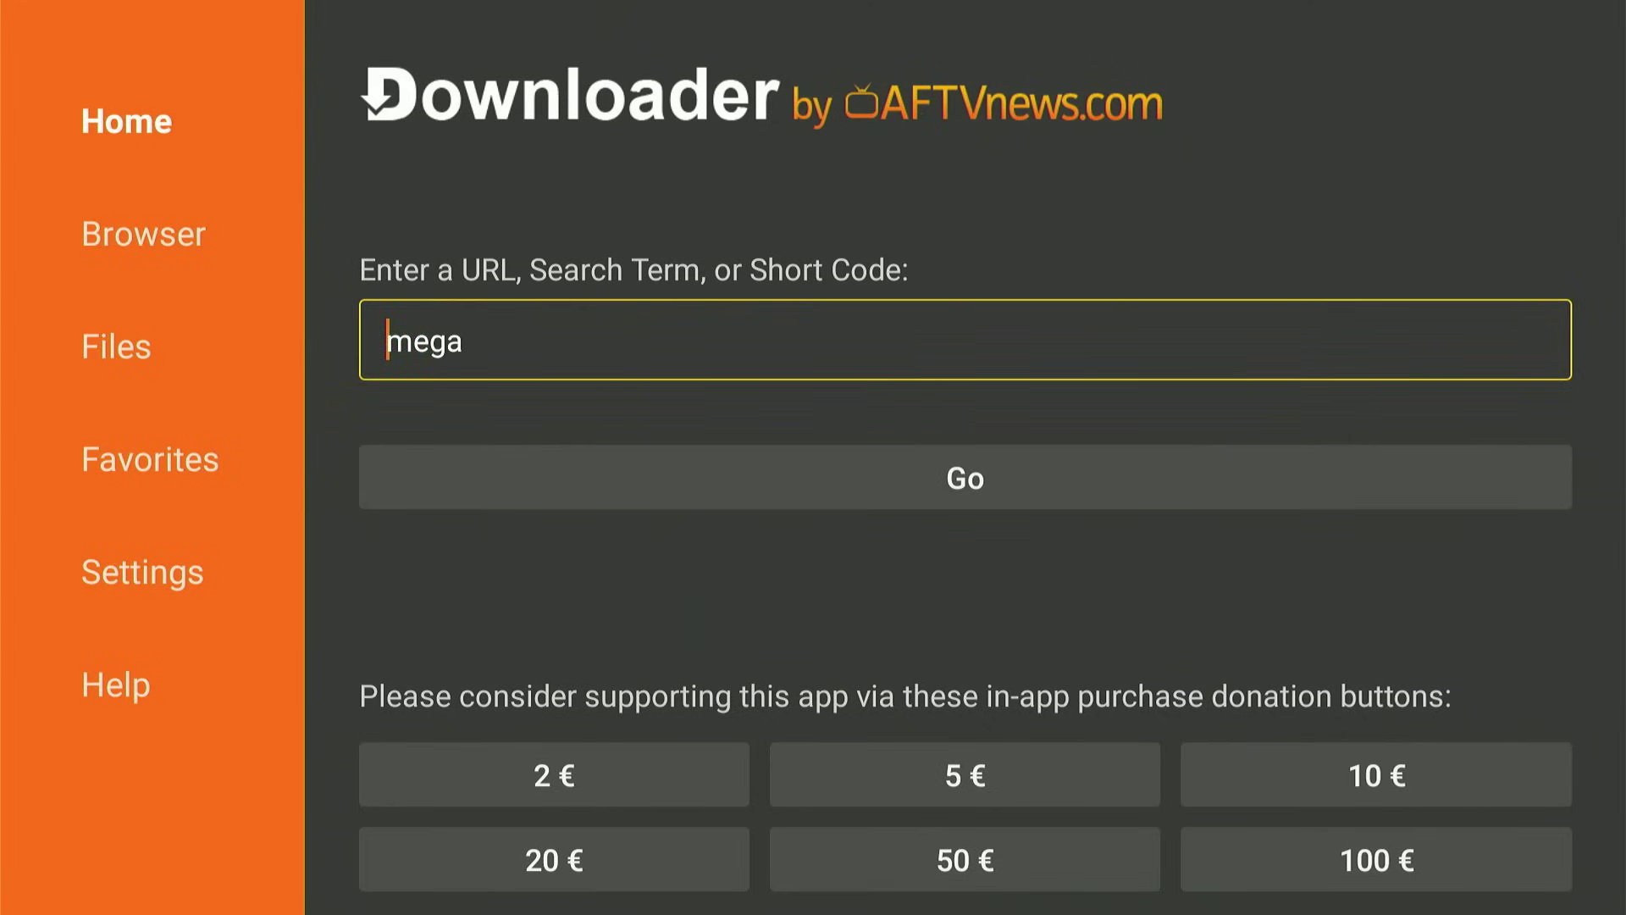
pyautogui.press('Right')
pyautogui.press('Right')
pyautogui.press('Right')
pyautogui.press('Right')
pyautogui.press('Return')
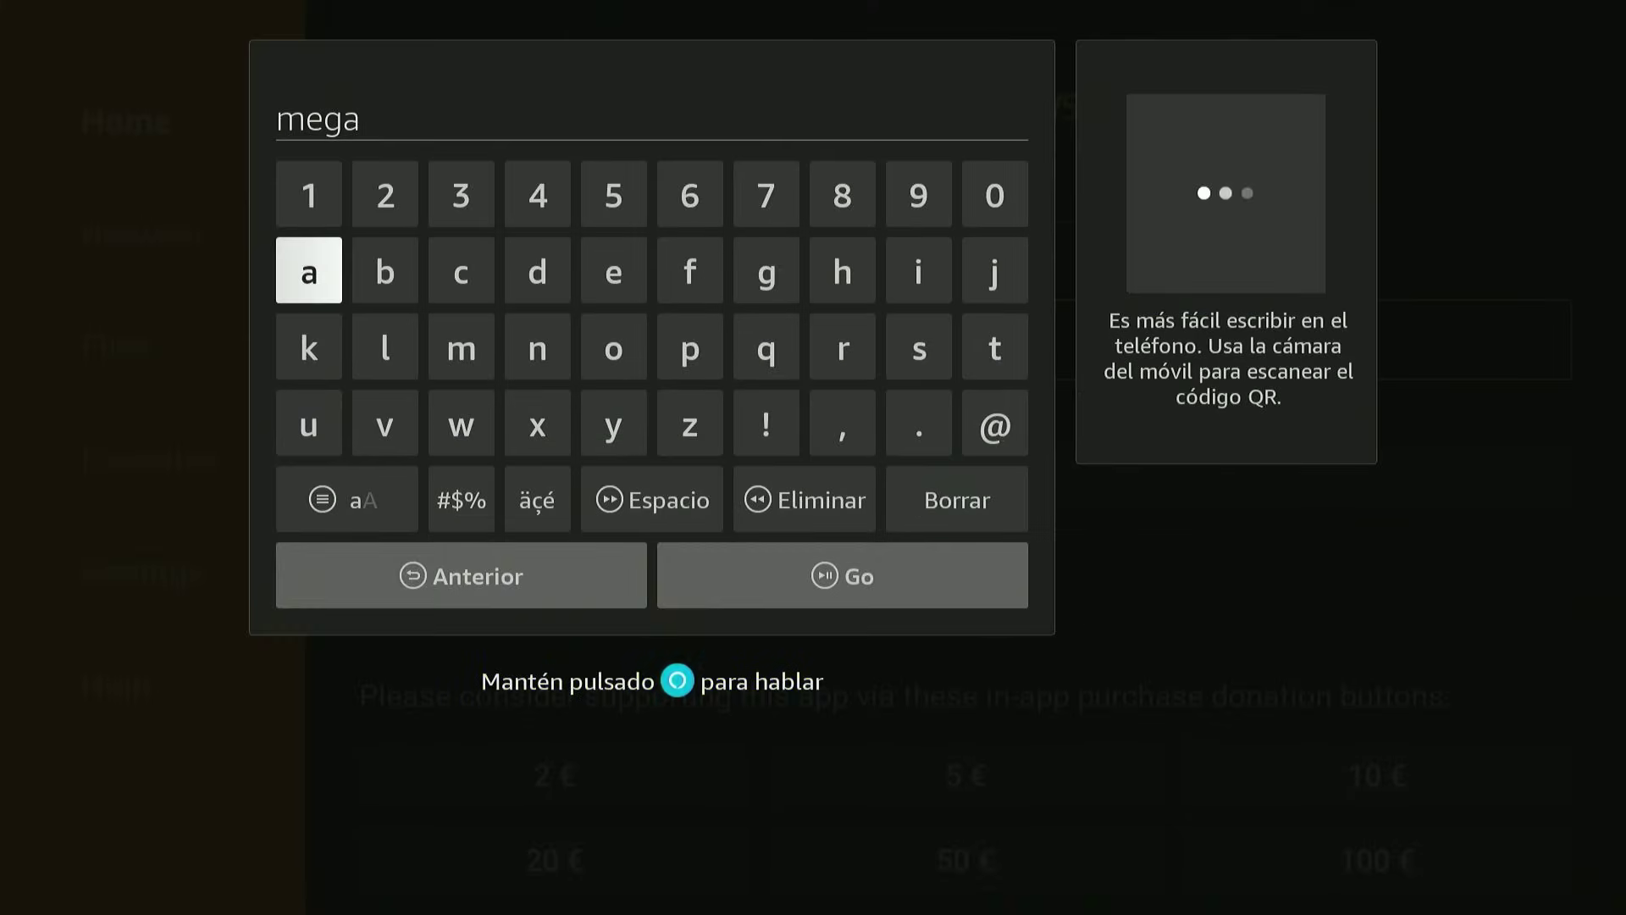
pyautogui.press('Down')
pyautogui.press('Down')
pyautogui.press('Right')
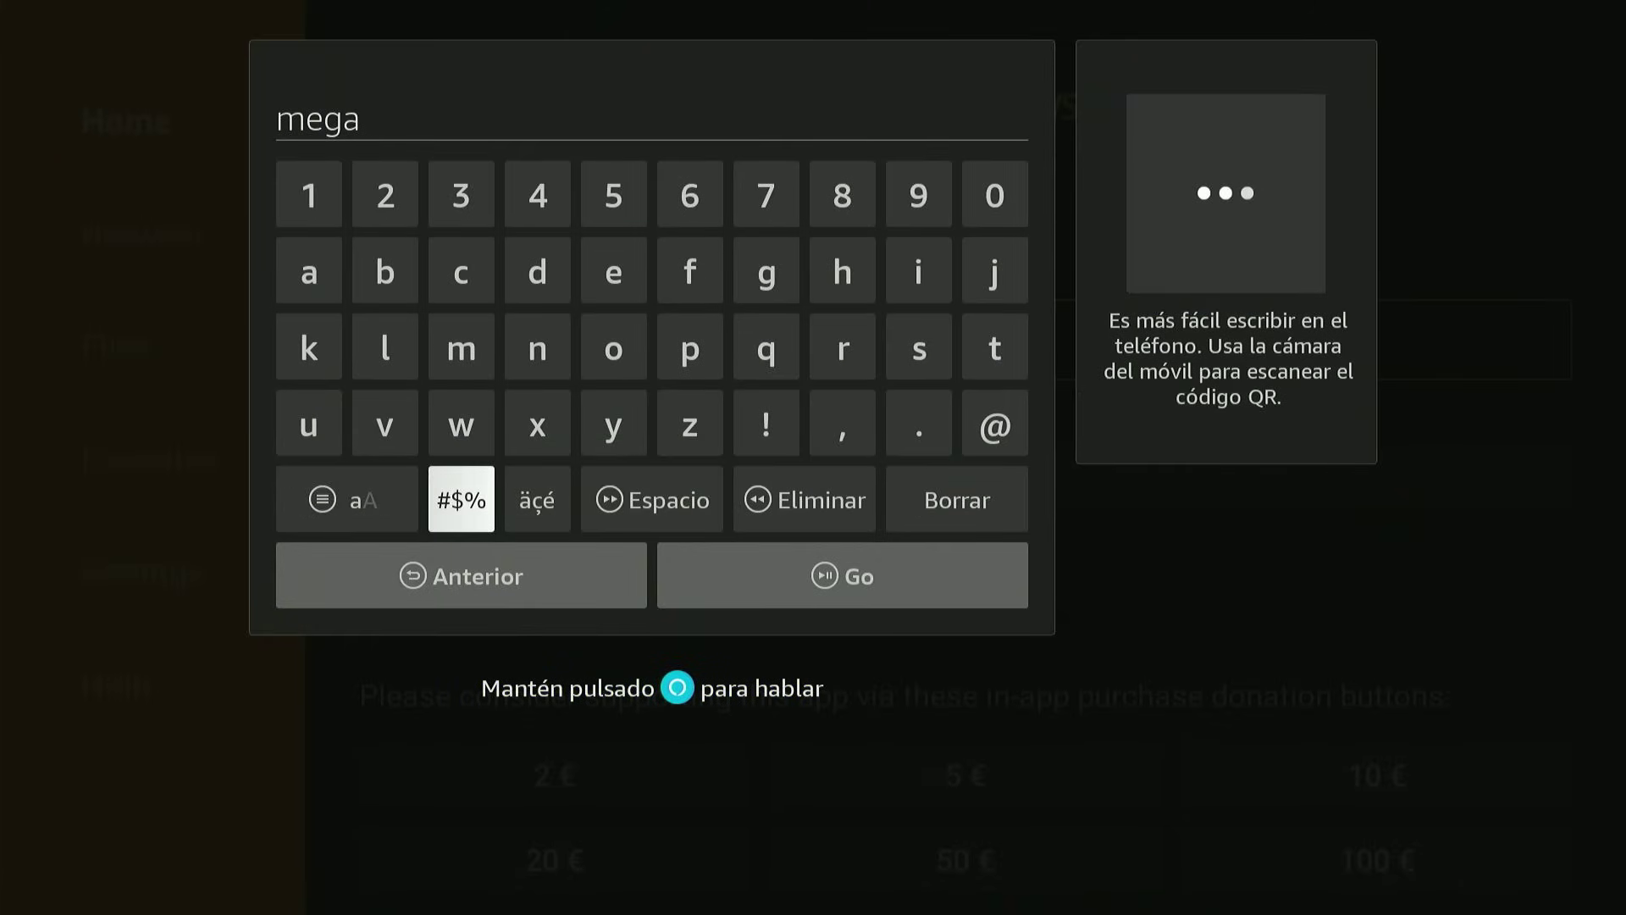
pyautogui.press('Right')
pyautogui.press('Right')
pyautogui.press('Right')
pyautogui.press('Right')
pyautogui.press('Left')
pyautogui.press('Return')
pyautogui.press('Return')
pyautogui.press('Return')
pyautogui.press('Return')
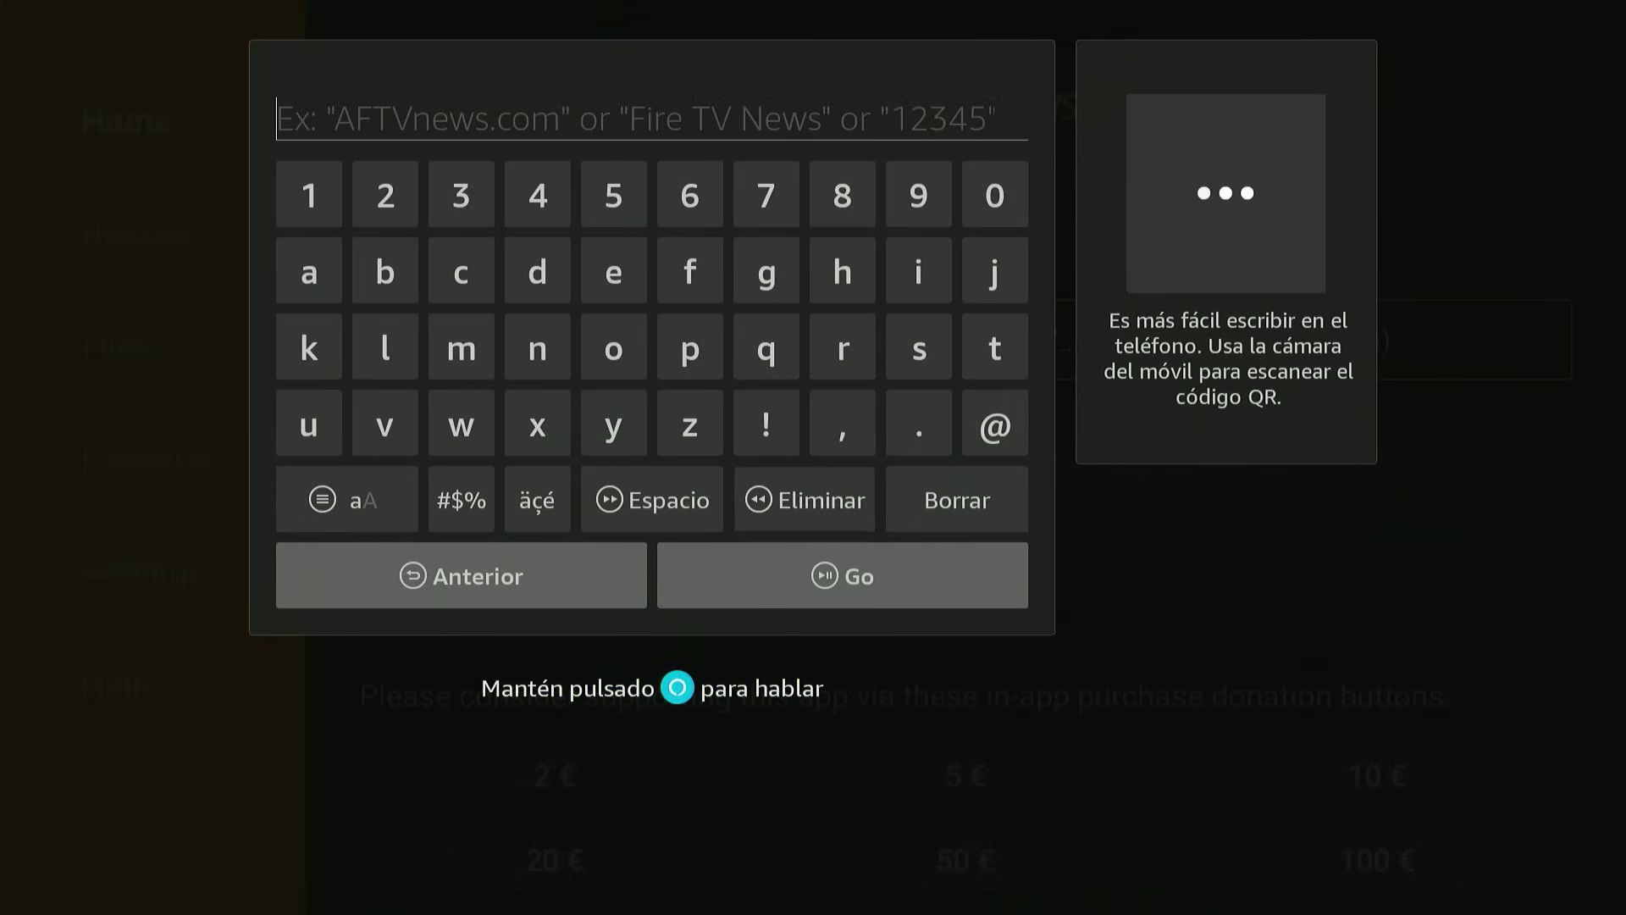
pyautogui.press('Escape')
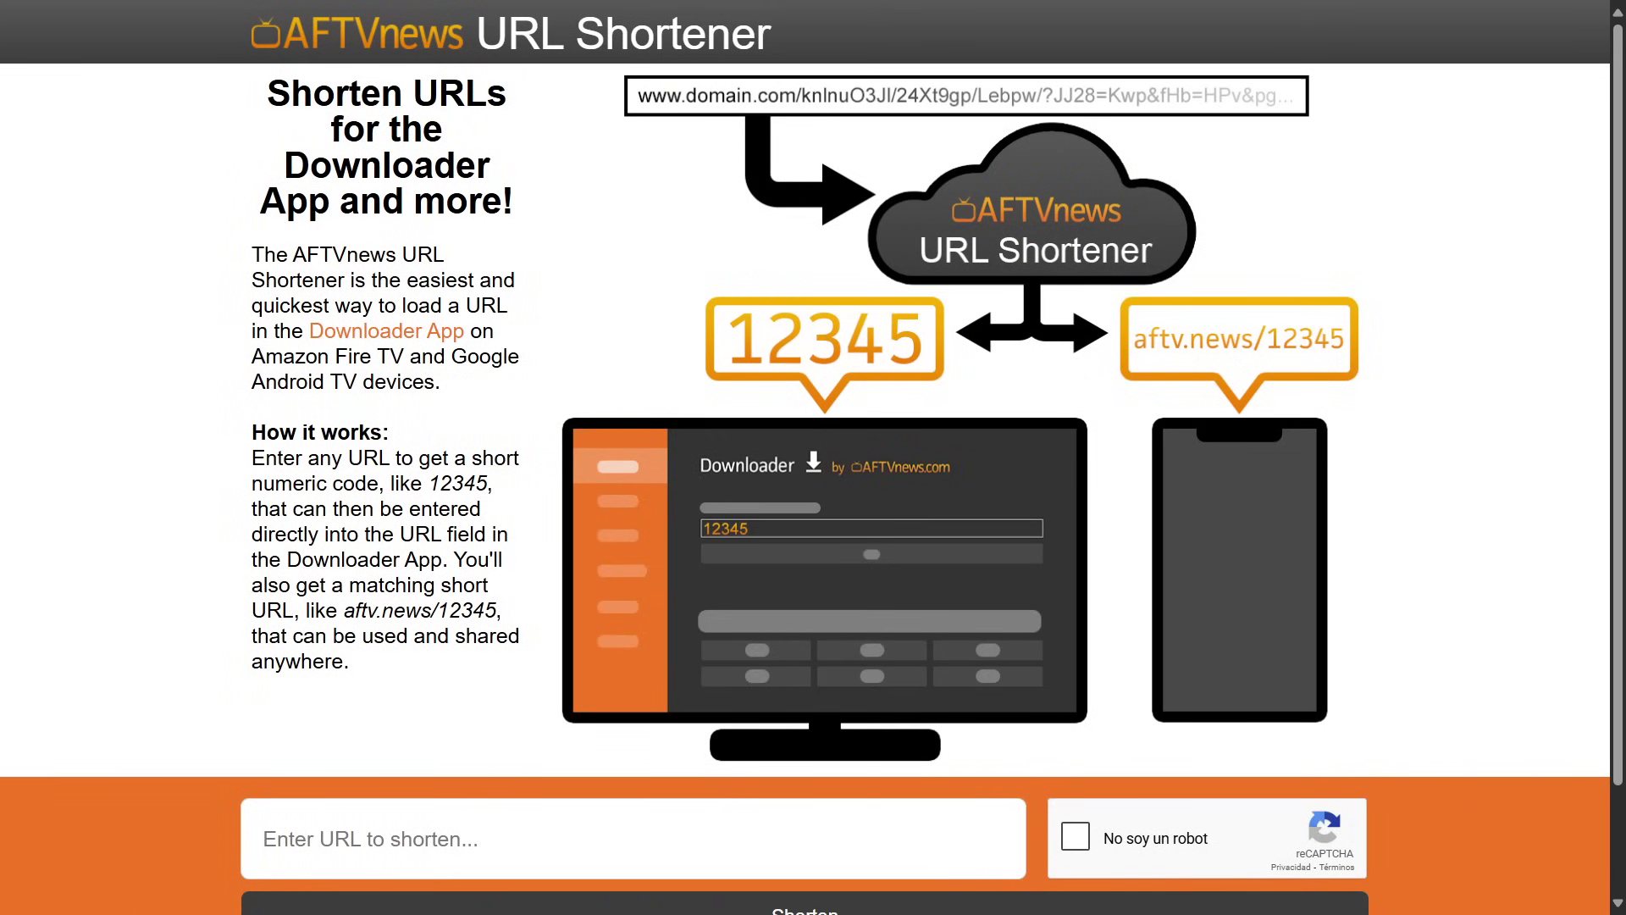
pyautogui.moveTo(146, 4)
pyautogui.click(146, 72)
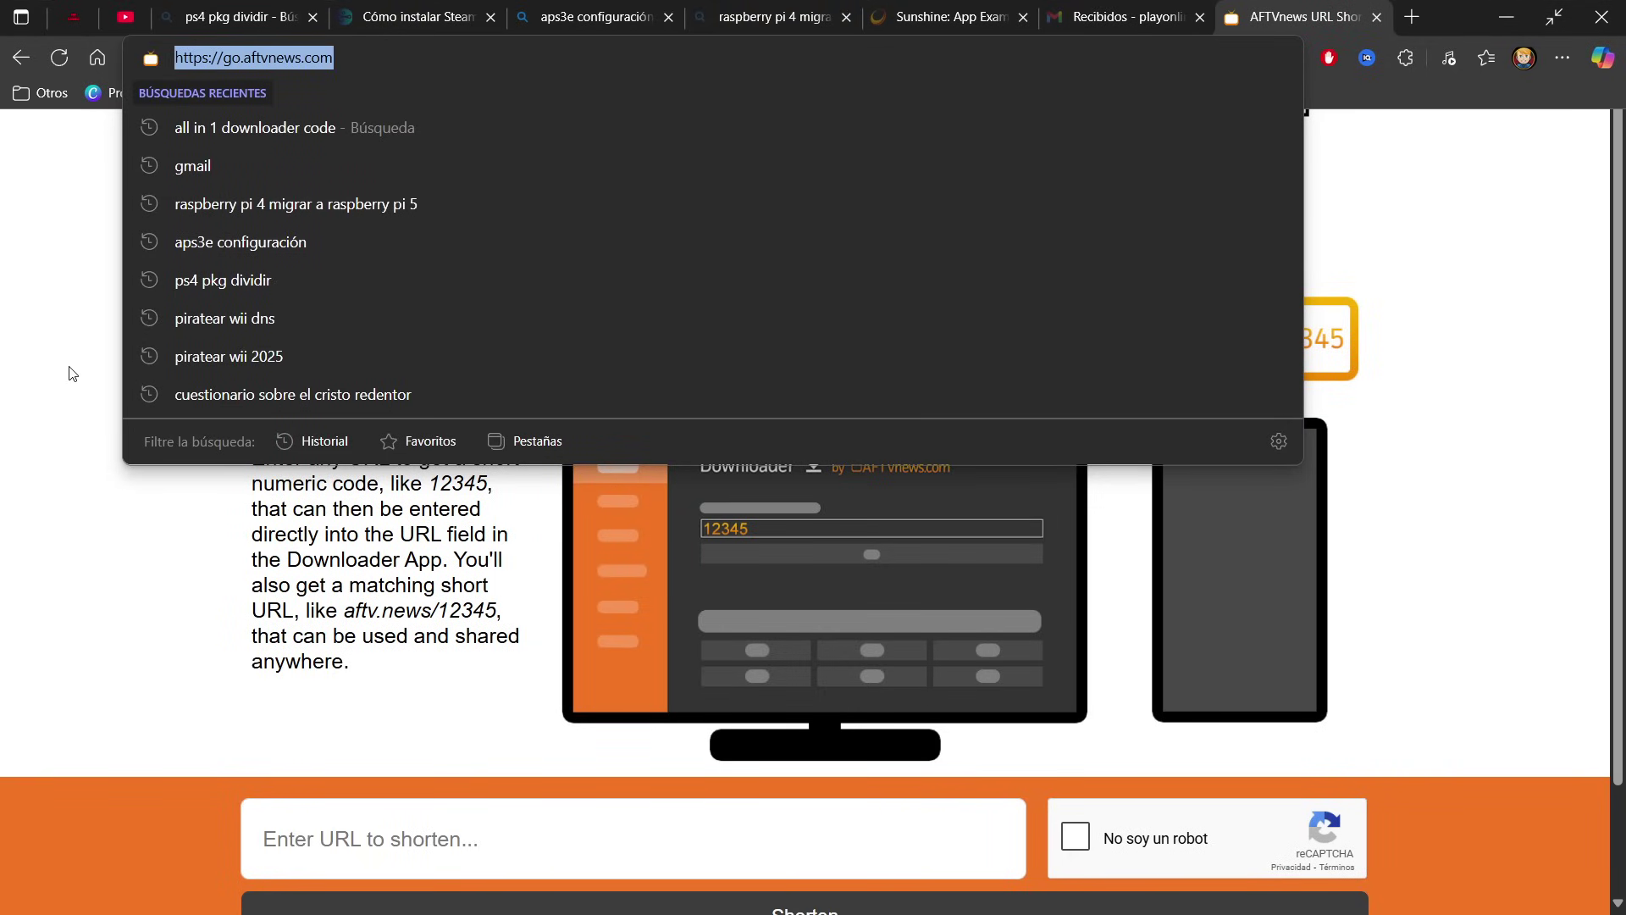
pyautogui.click(159, 539)
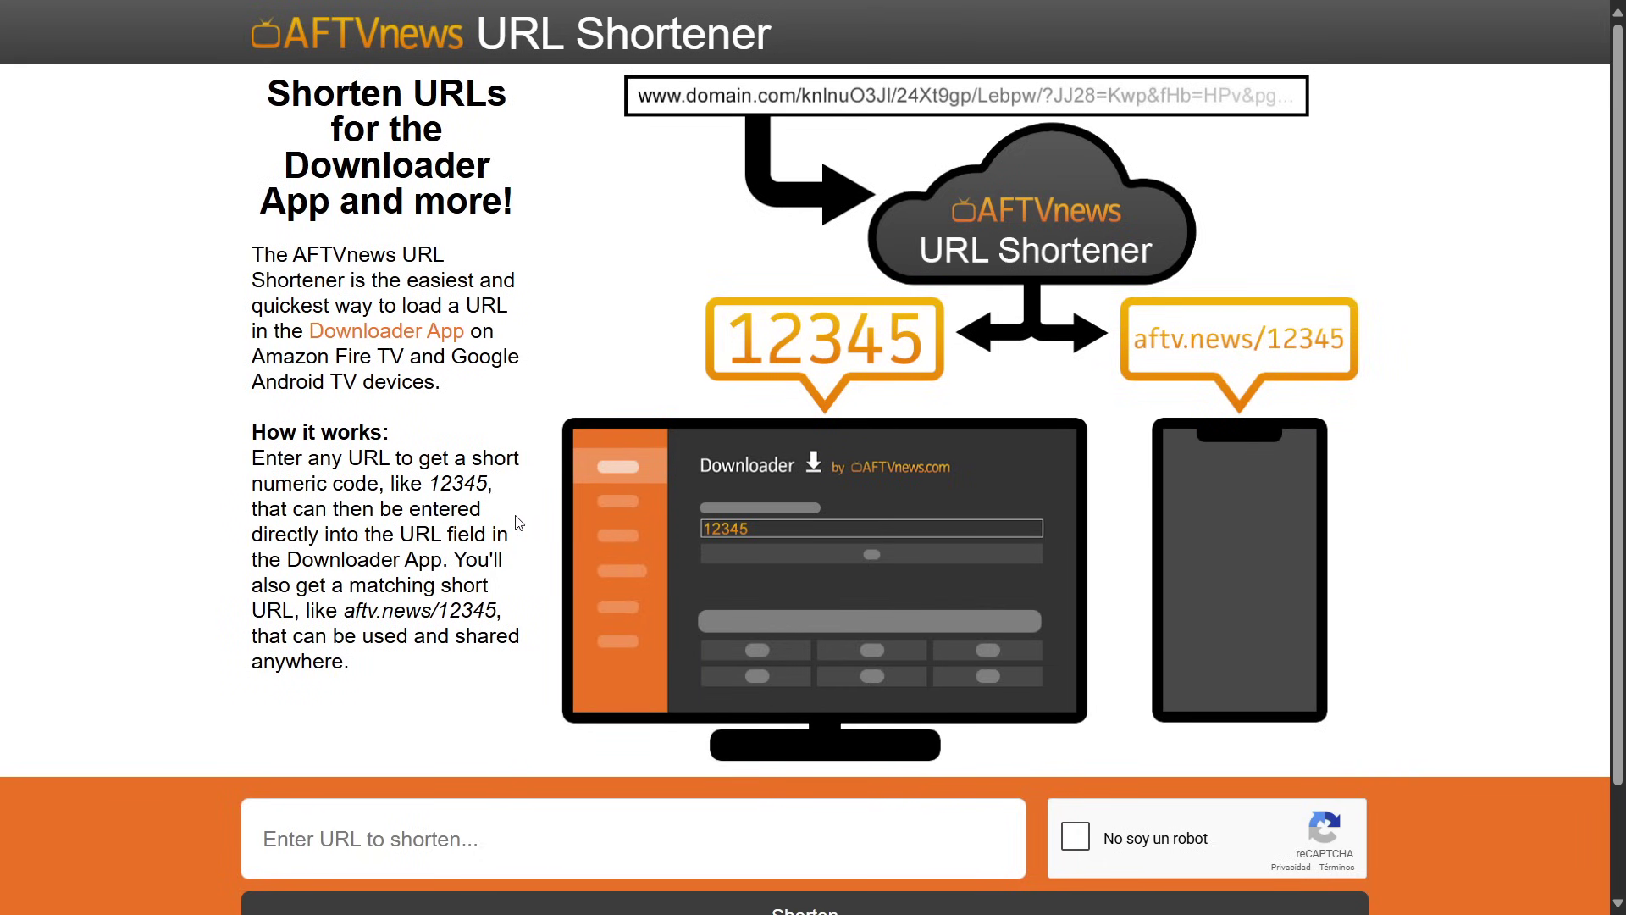
pyautogui.scroll(-3, 515, 519)
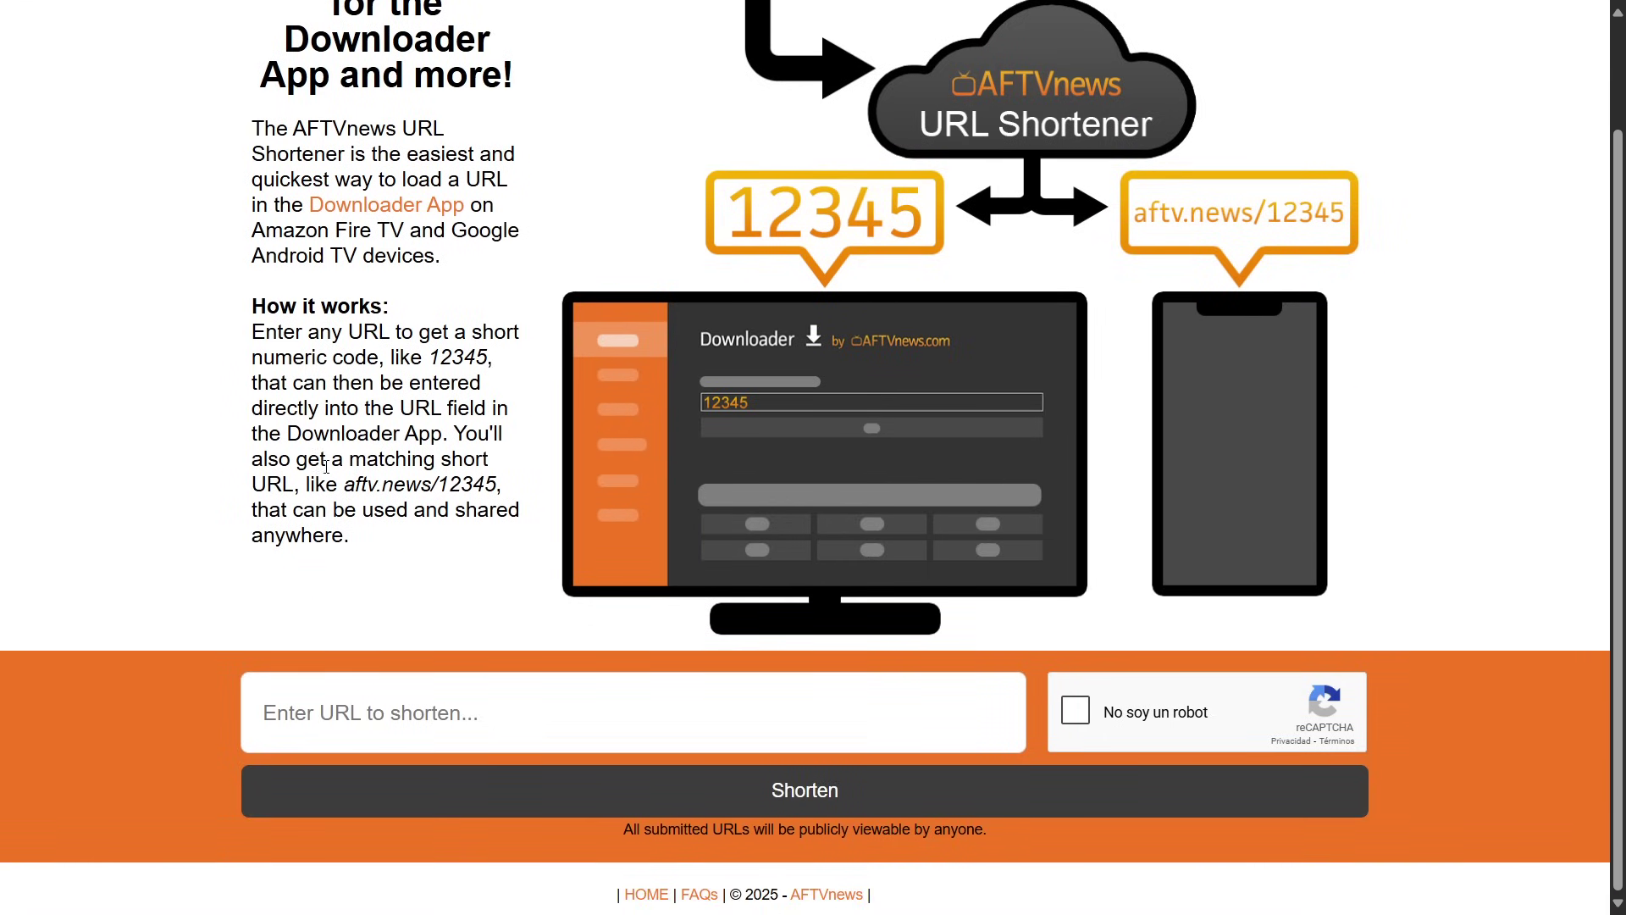
pyautogui.click(463, 716)
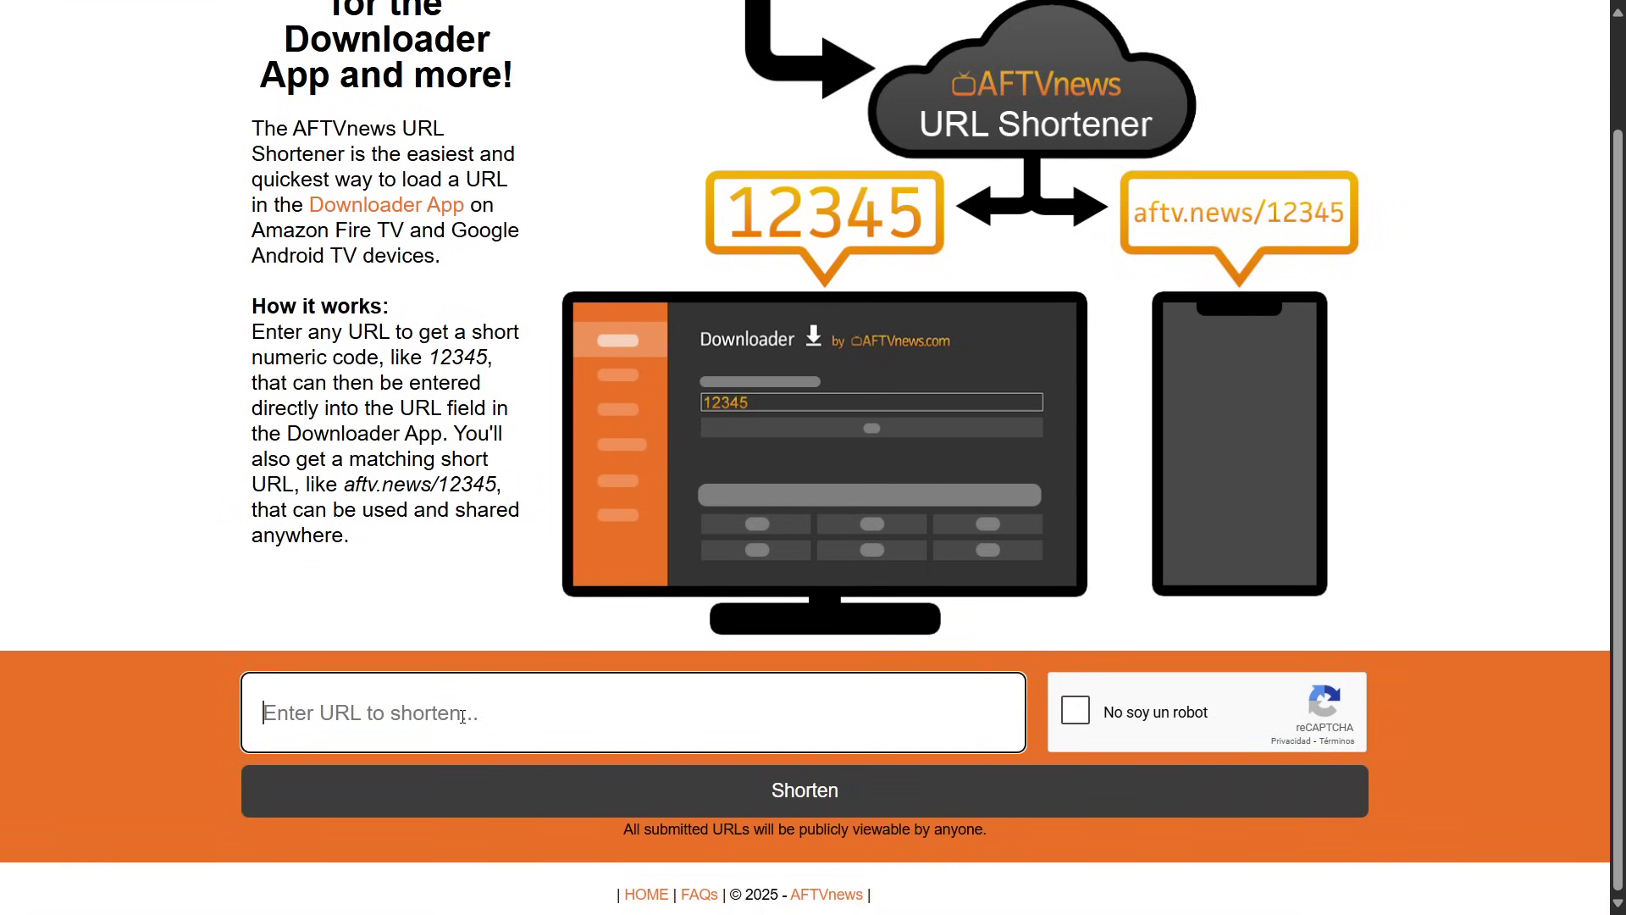
pyautogui.click(225, 718)
pyautogui.click(406, 712)
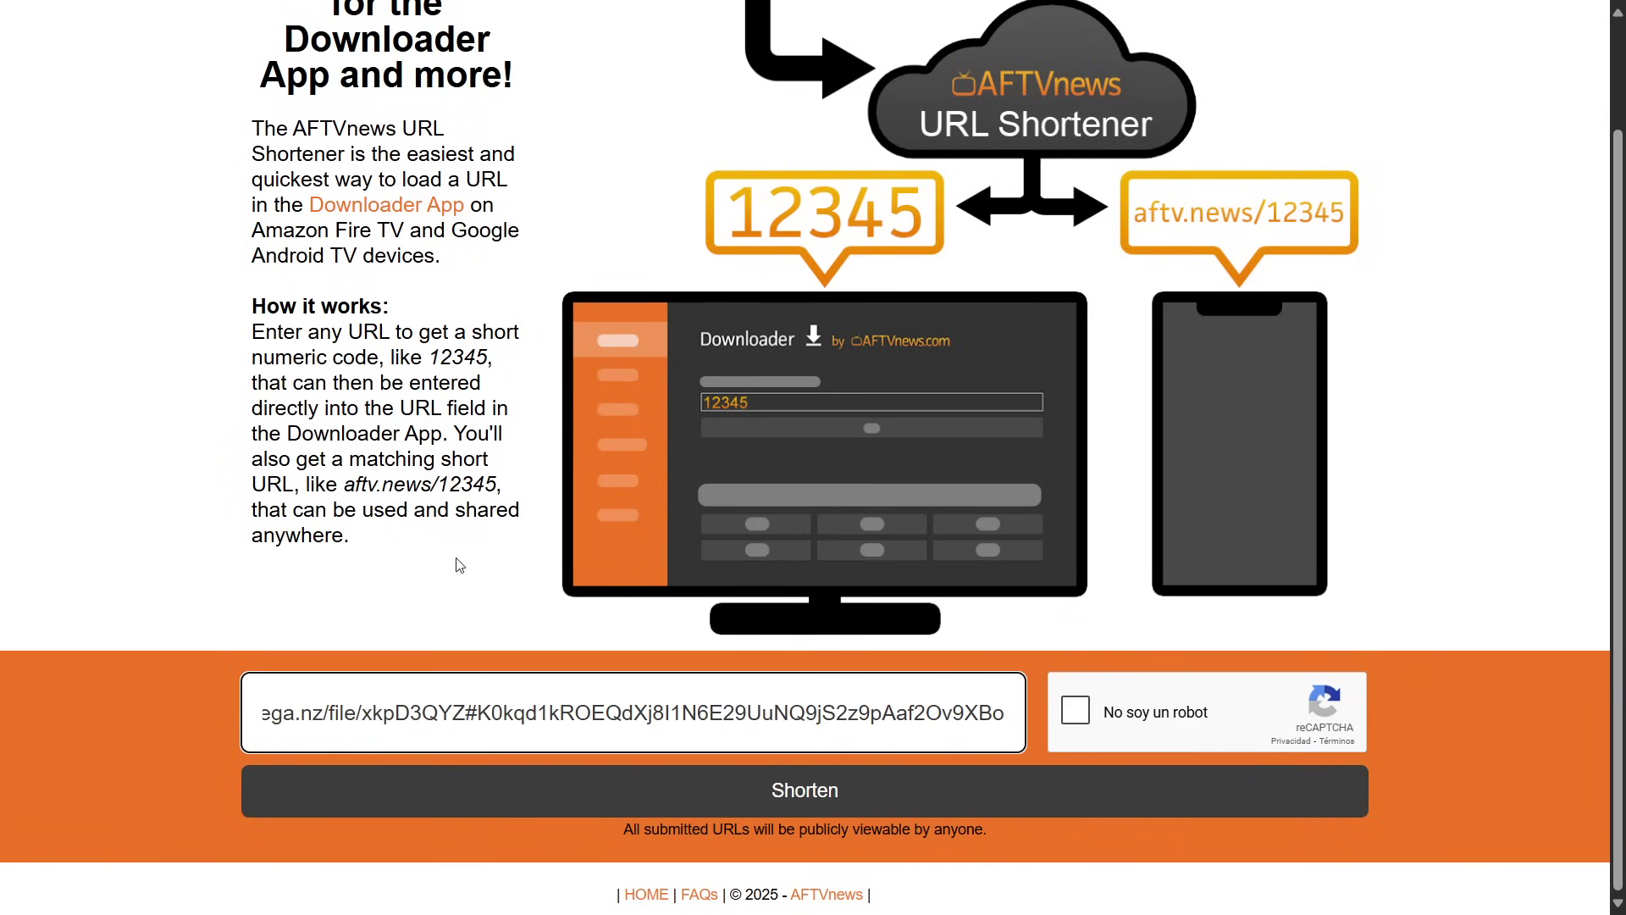
pyautogui.click(1074, 712)
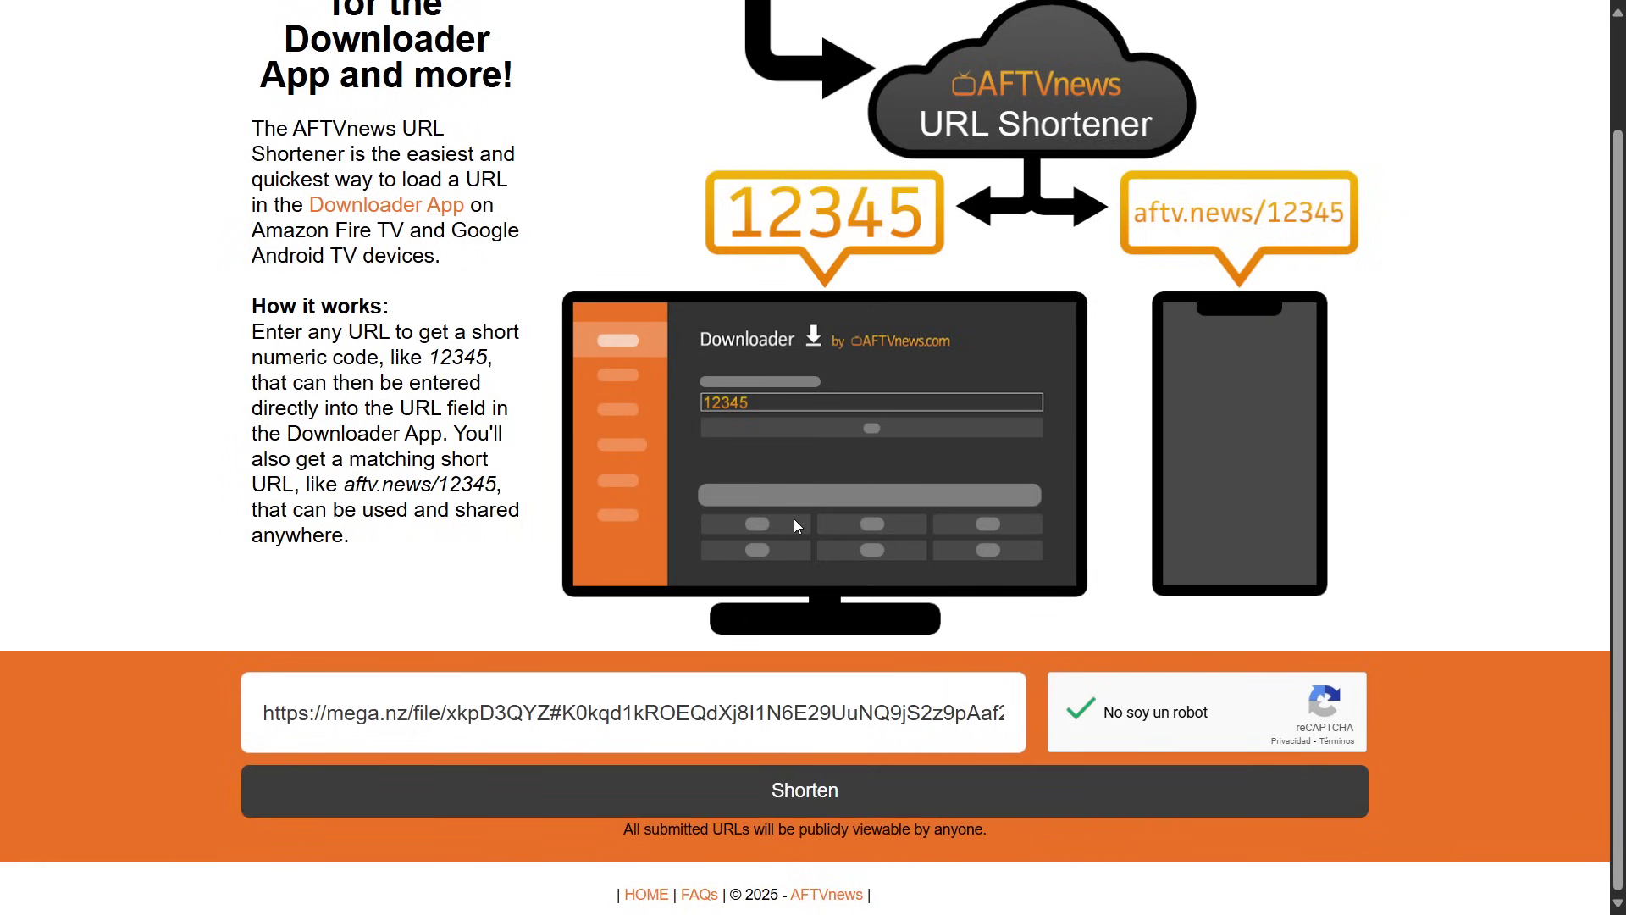
pyautogui.scroll(1, 790, 515)
pyautogui.scroll(1, 774, 457)
pyautogui.scroll(-2, 777, 462)
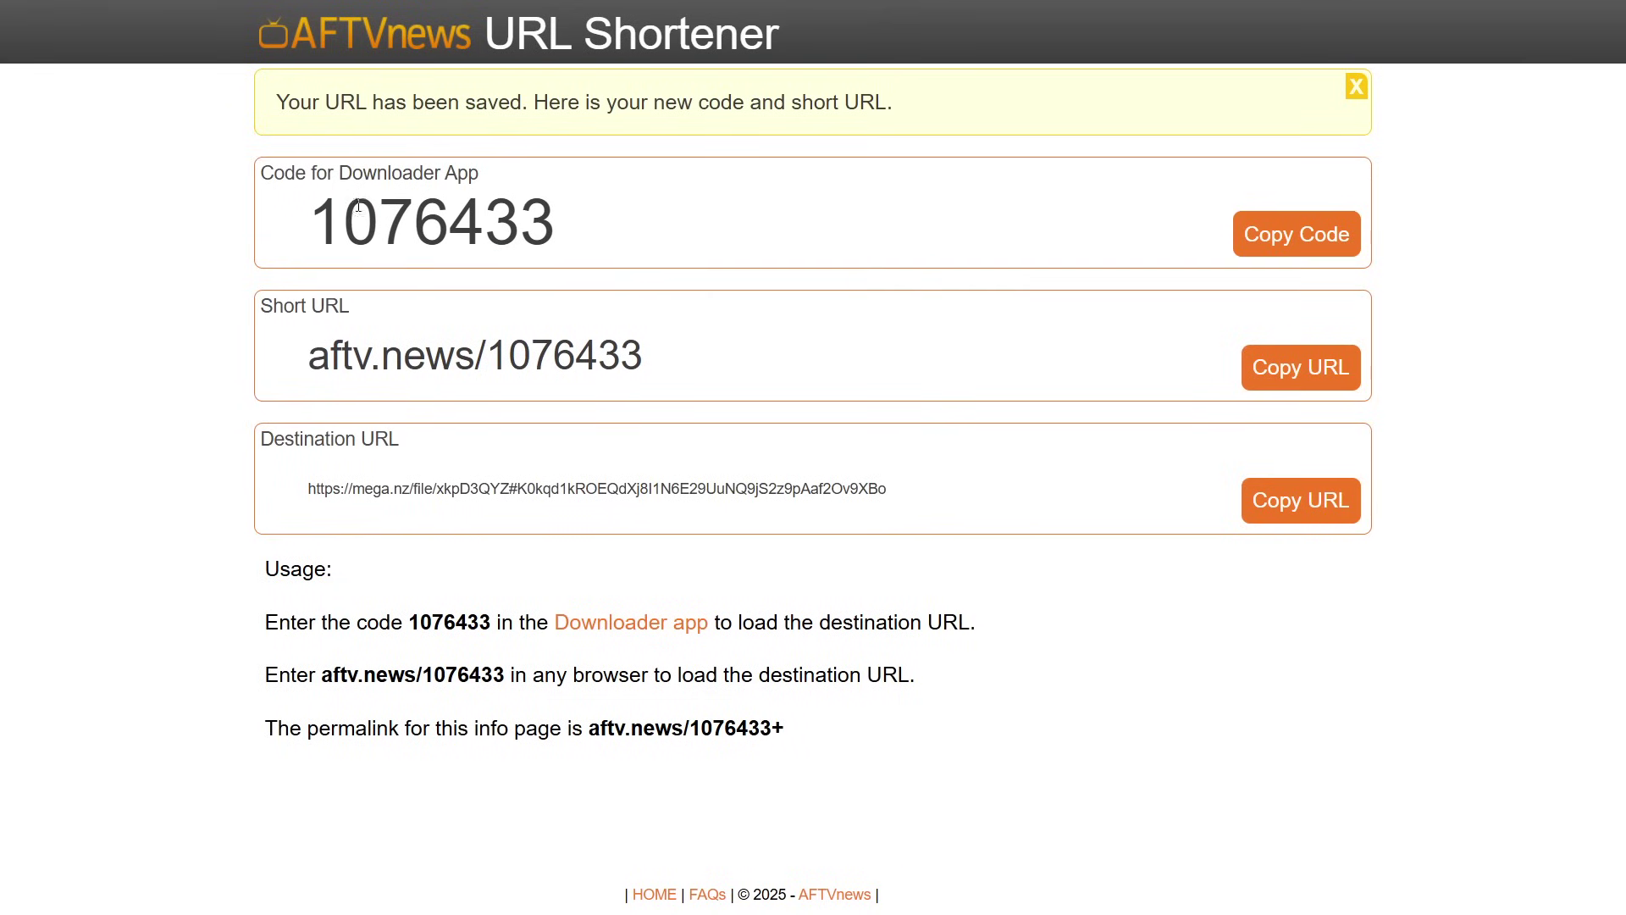
pyautogui.moveTo(565, 239); pyautogui.dragTo(294, 240)
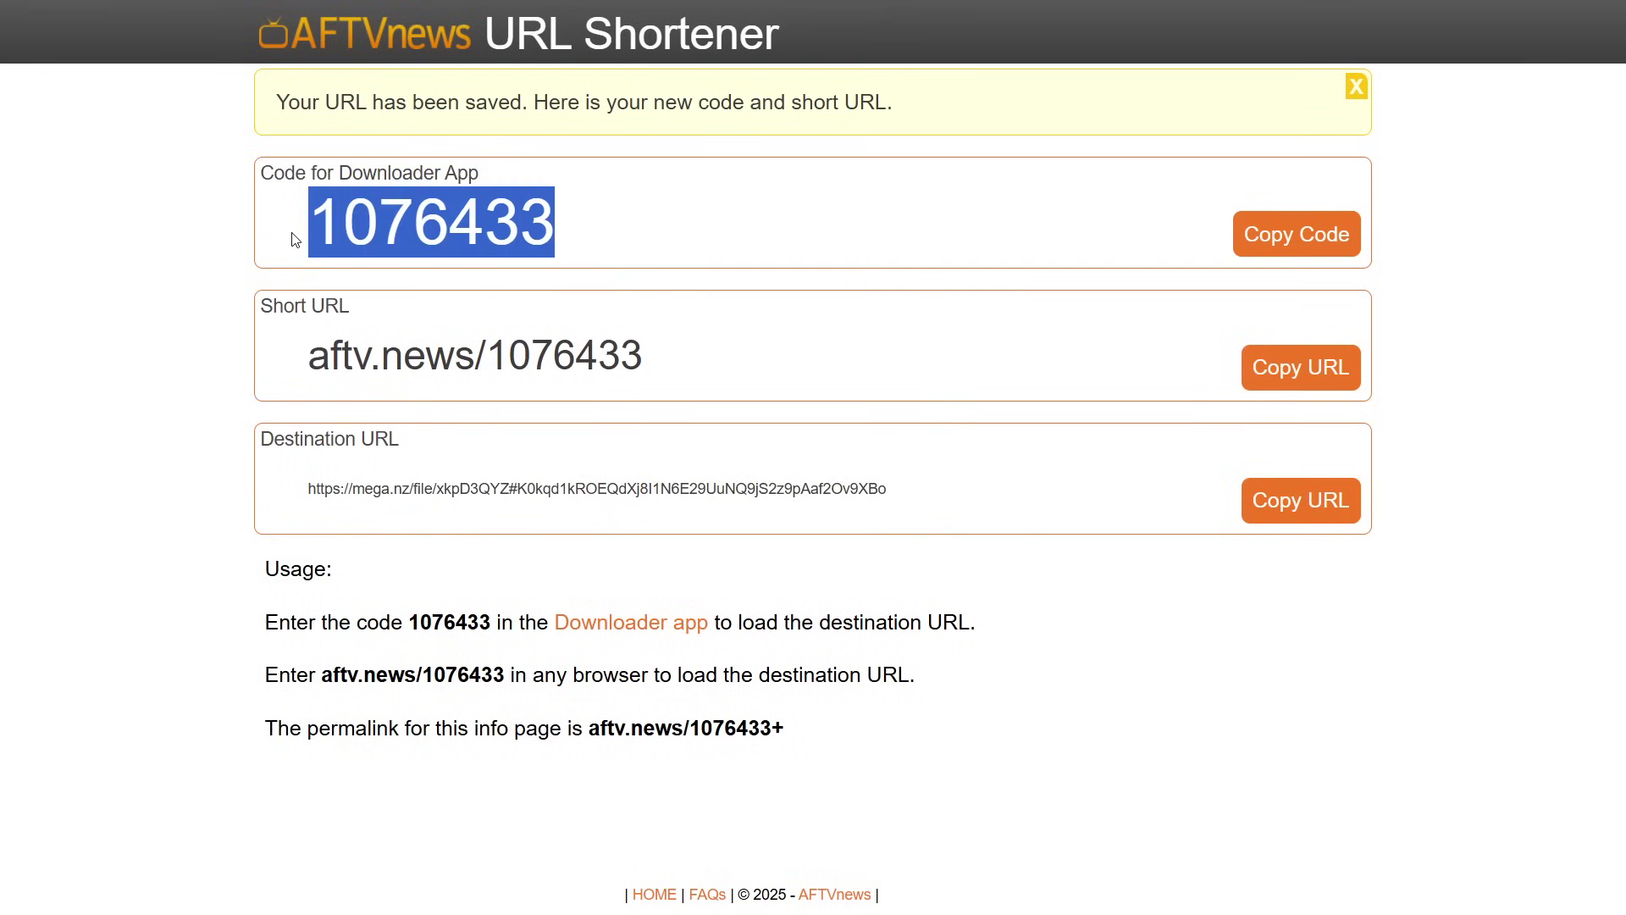
pyautogui.click(767, 210)
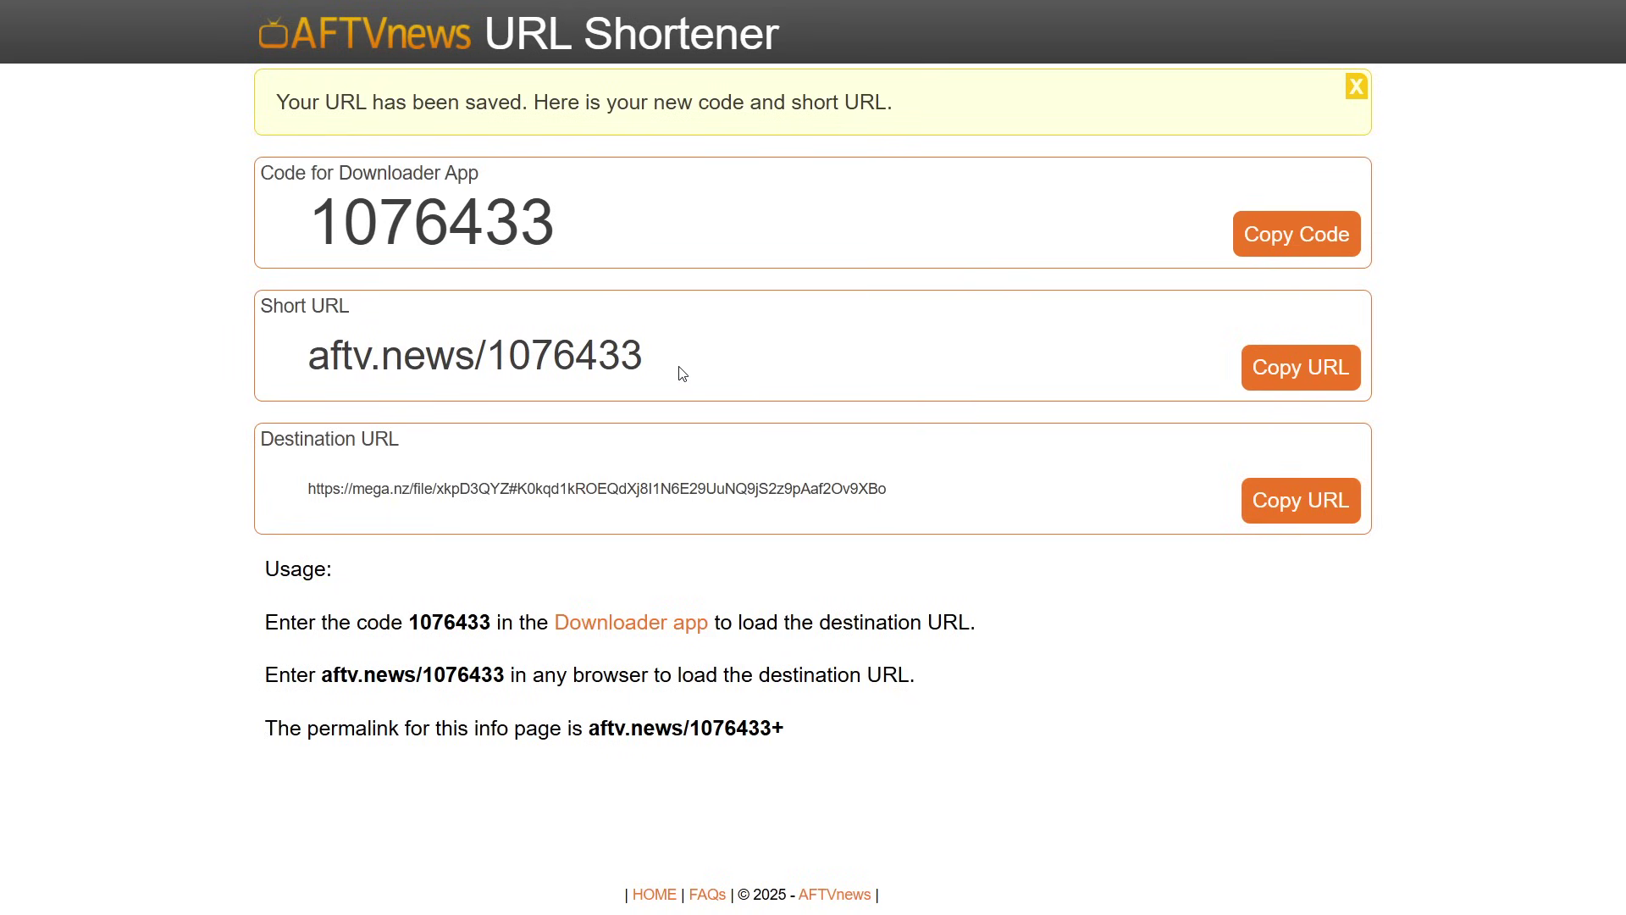
pyautogui.moveTo(308, 356); pyautogui.dragTo(455, 360)
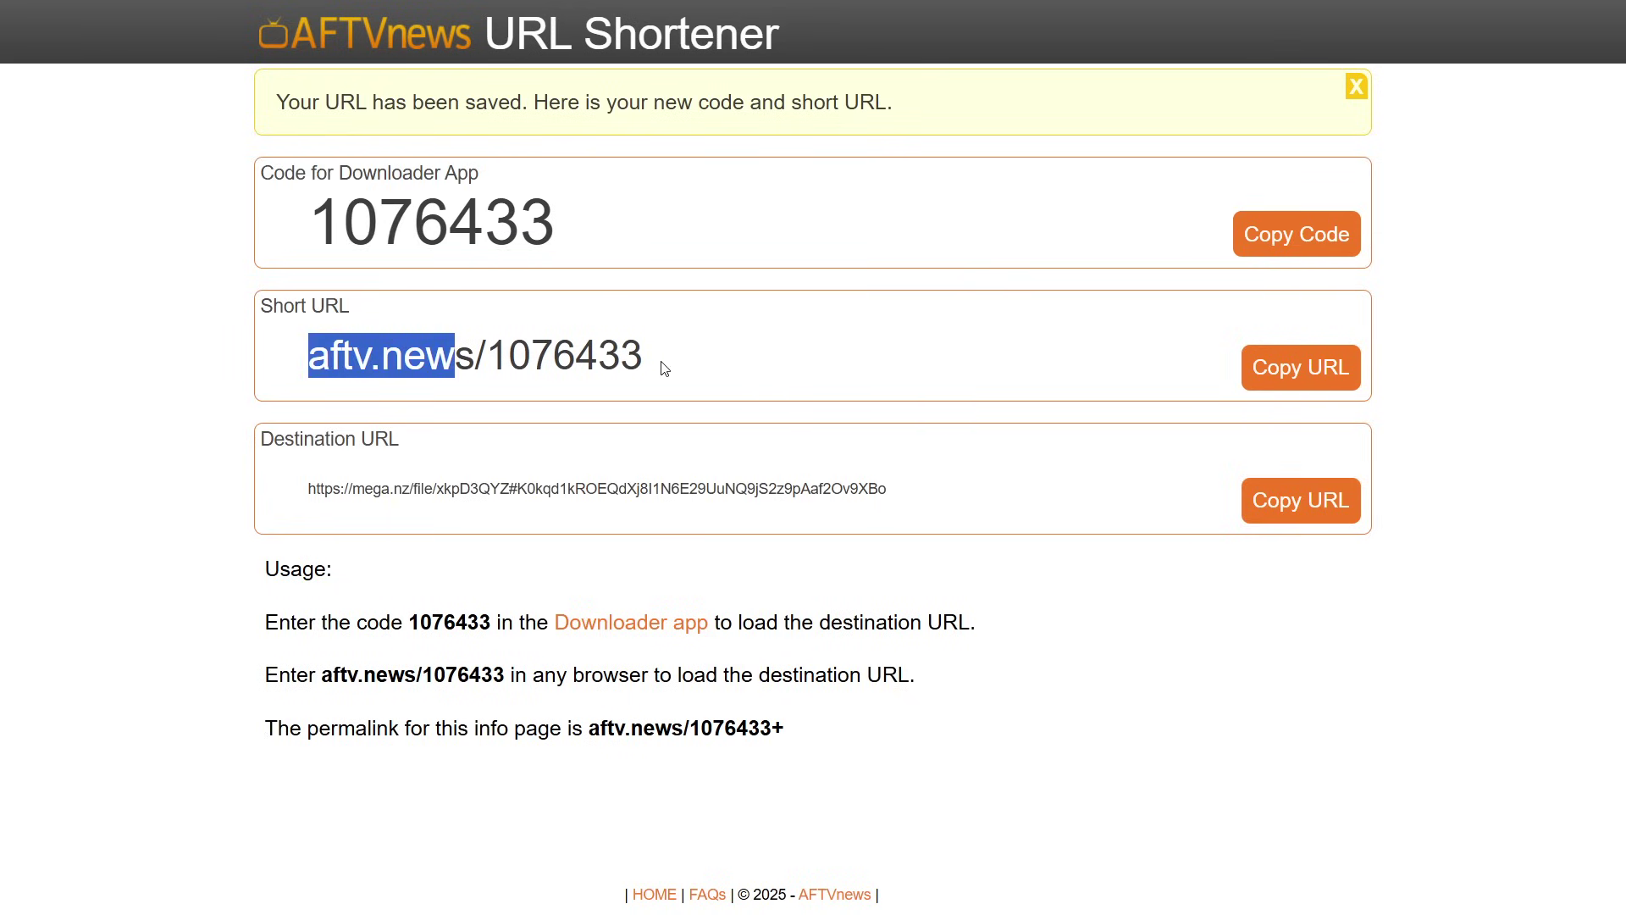
pyautogui.click(444, 362)
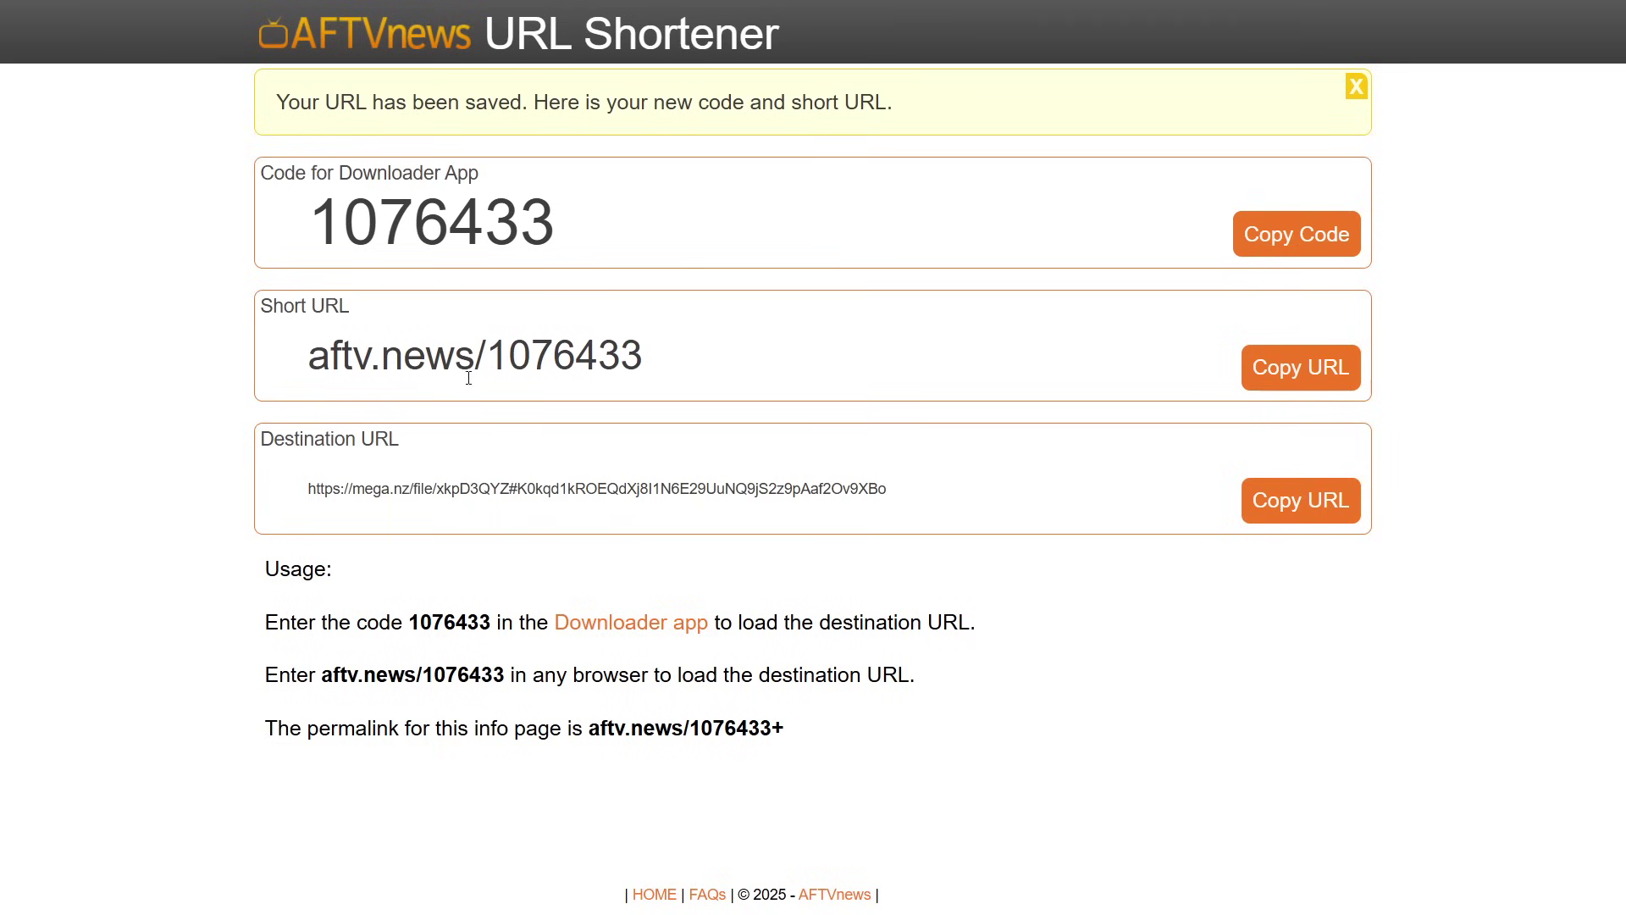
pyautogui.tripleClick(655, 359)
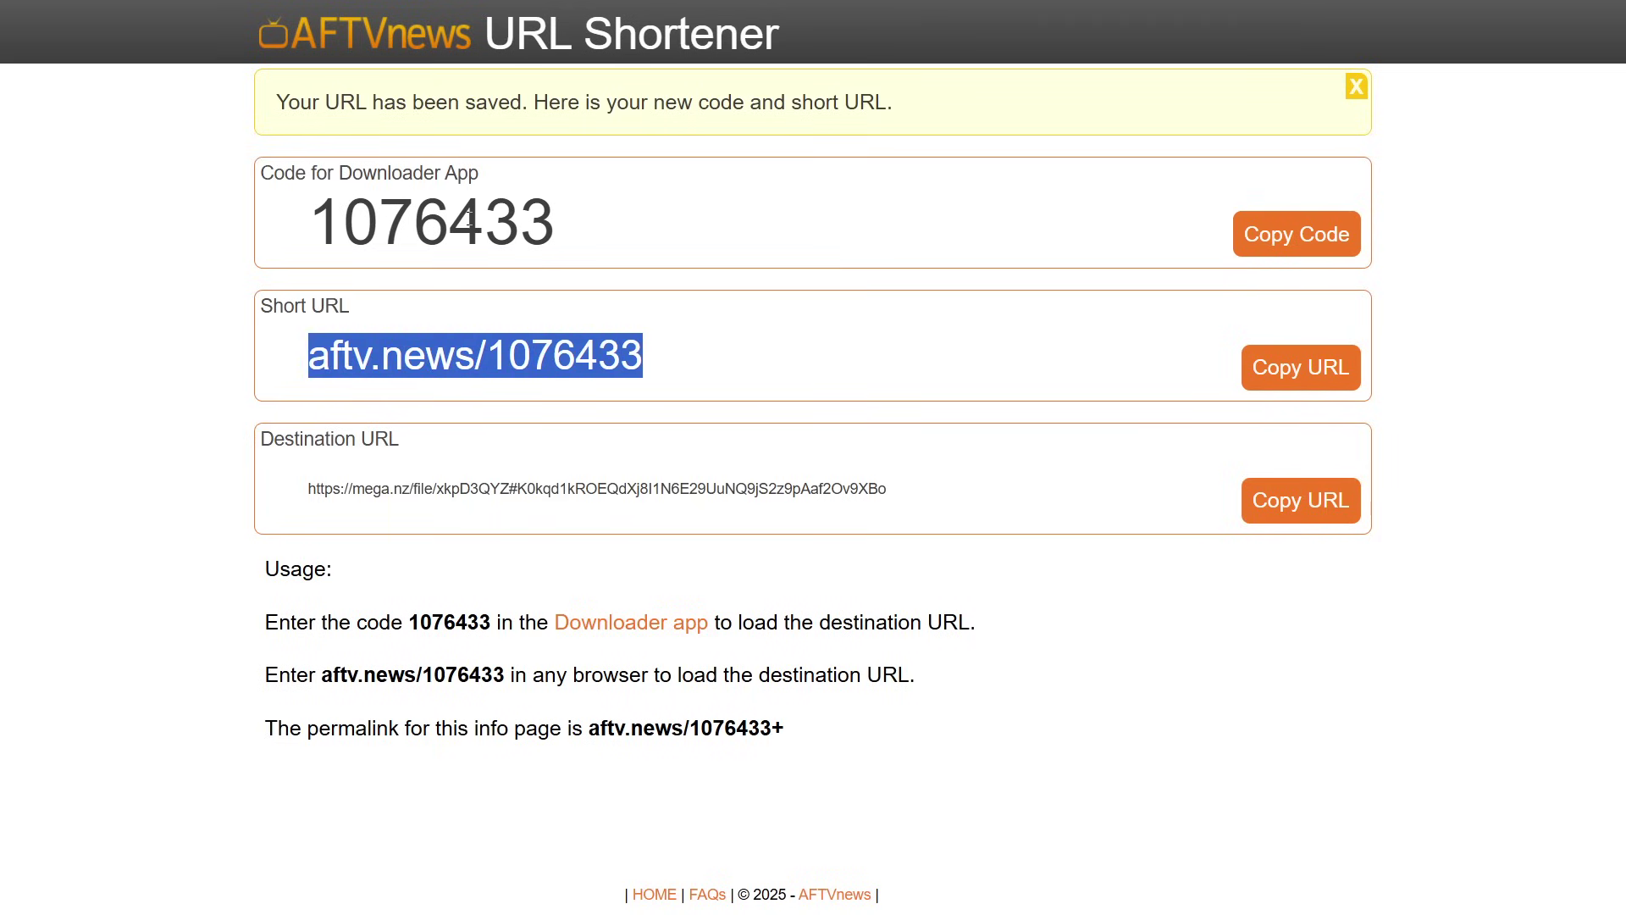
pyautogui.doubleClick(398, 227)
pyautogui.moveTo(339, 174); pyautogui.dragTo(501, 188)
pyautogui.click(417, 356)
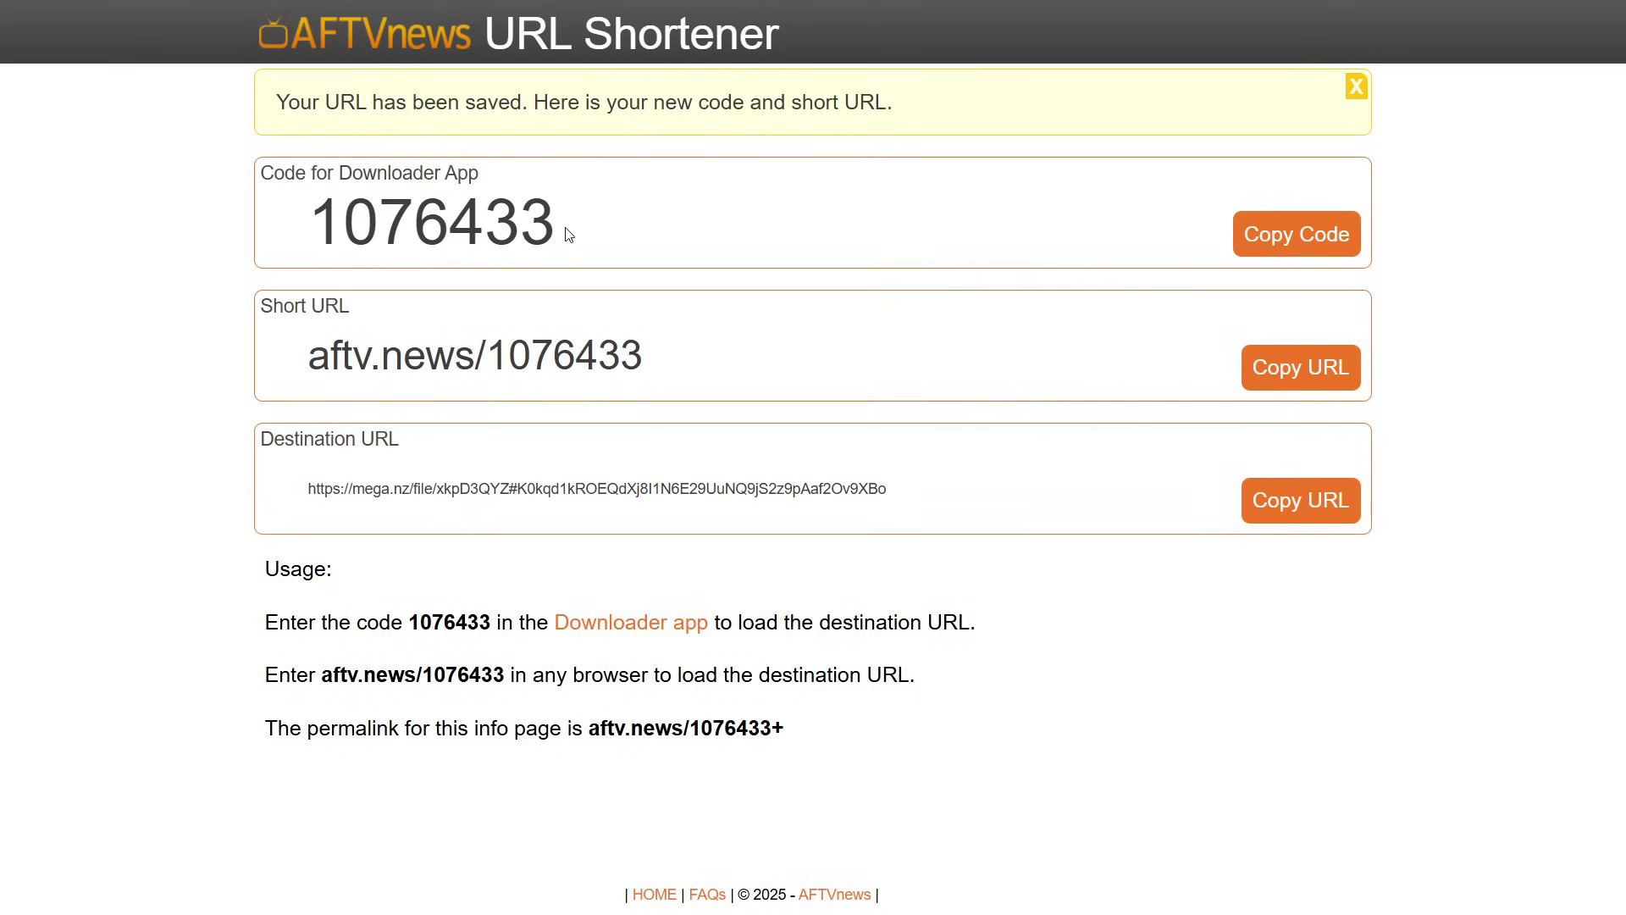
pyautogui.moveTo(312, 224); pyautogui.dragTo(357, 225)
pyautogui.click(677, 356)
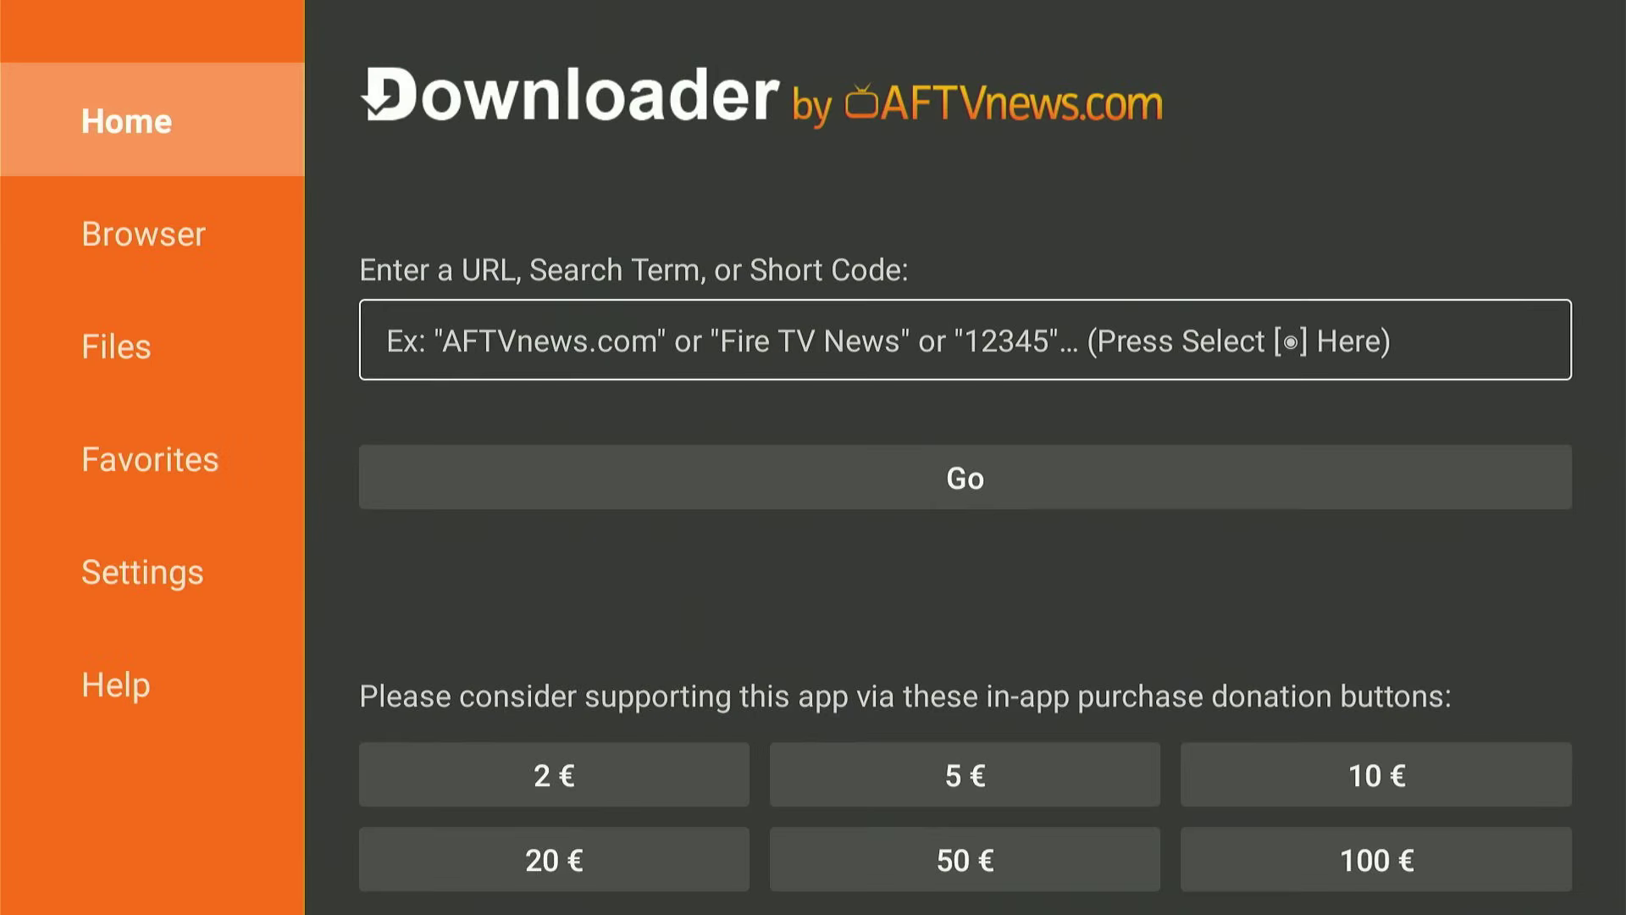
# Enter 1076433 in Downloader's URL field and press Go to fetch the file.
pyautogui.press('Return')
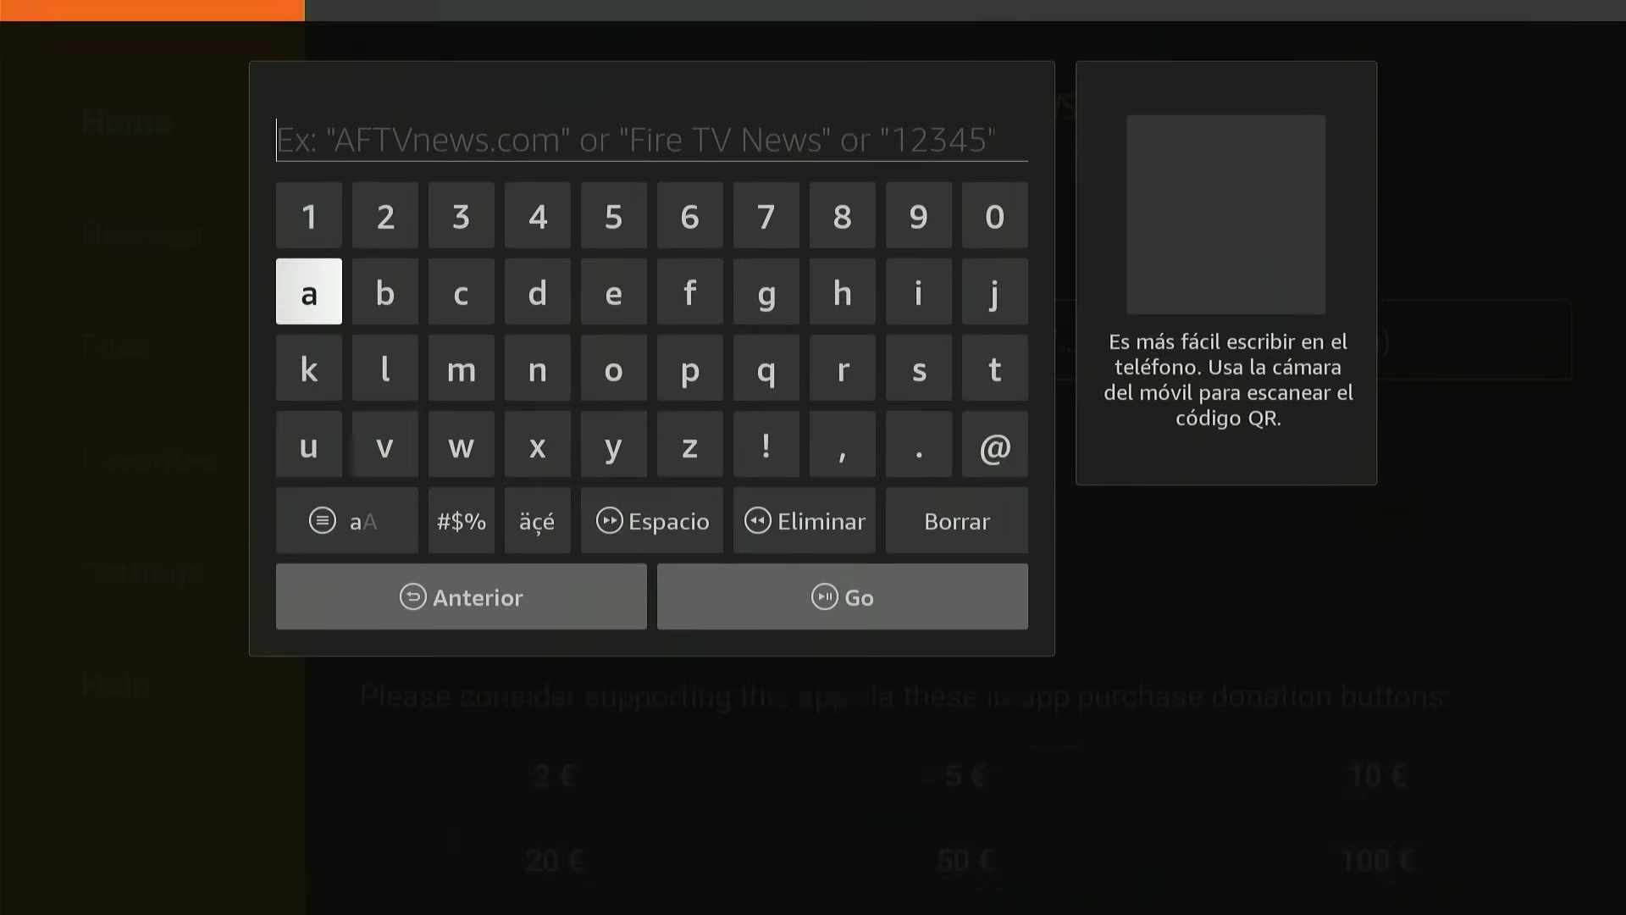
pyautogui.press('Escape')
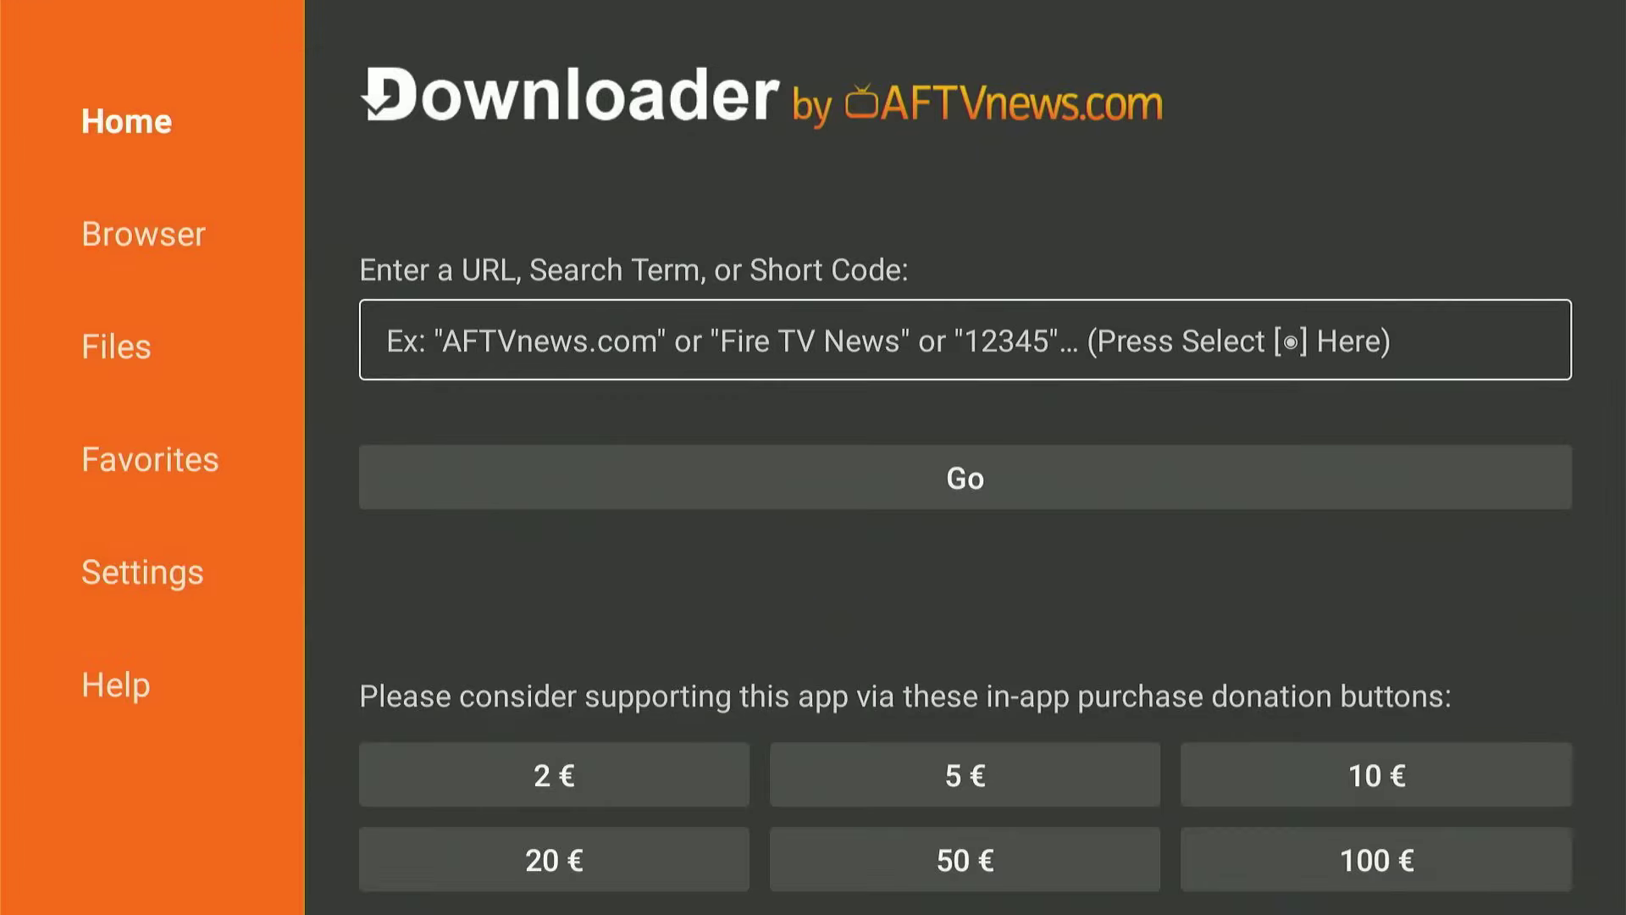
pyautogui.press('Return')
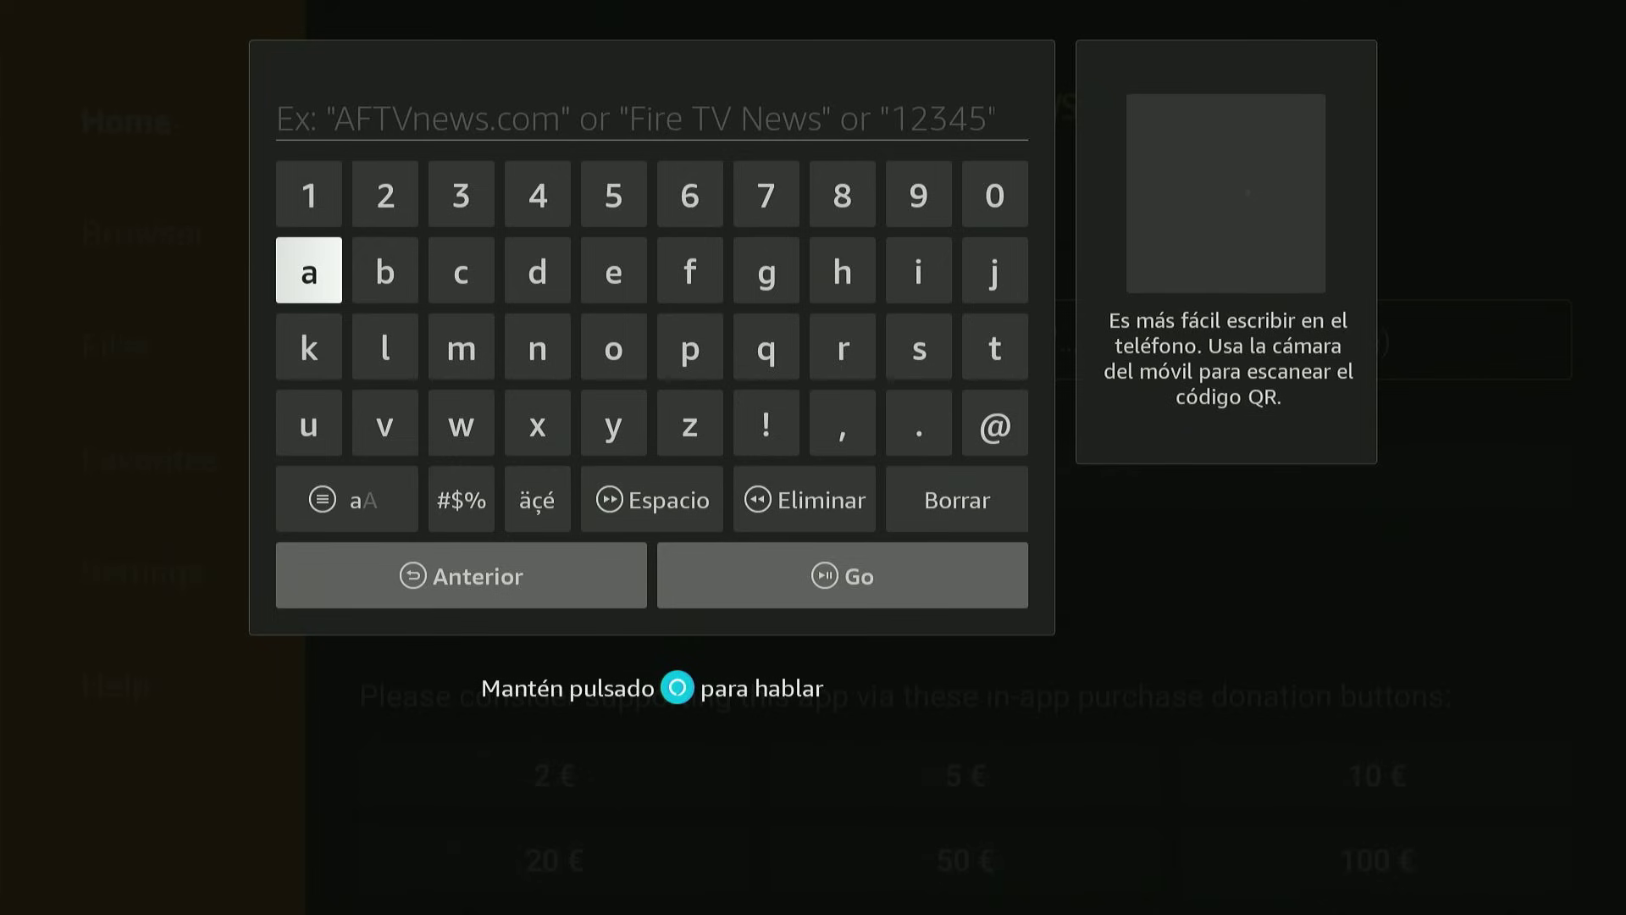
pyautogui.write('1076433')
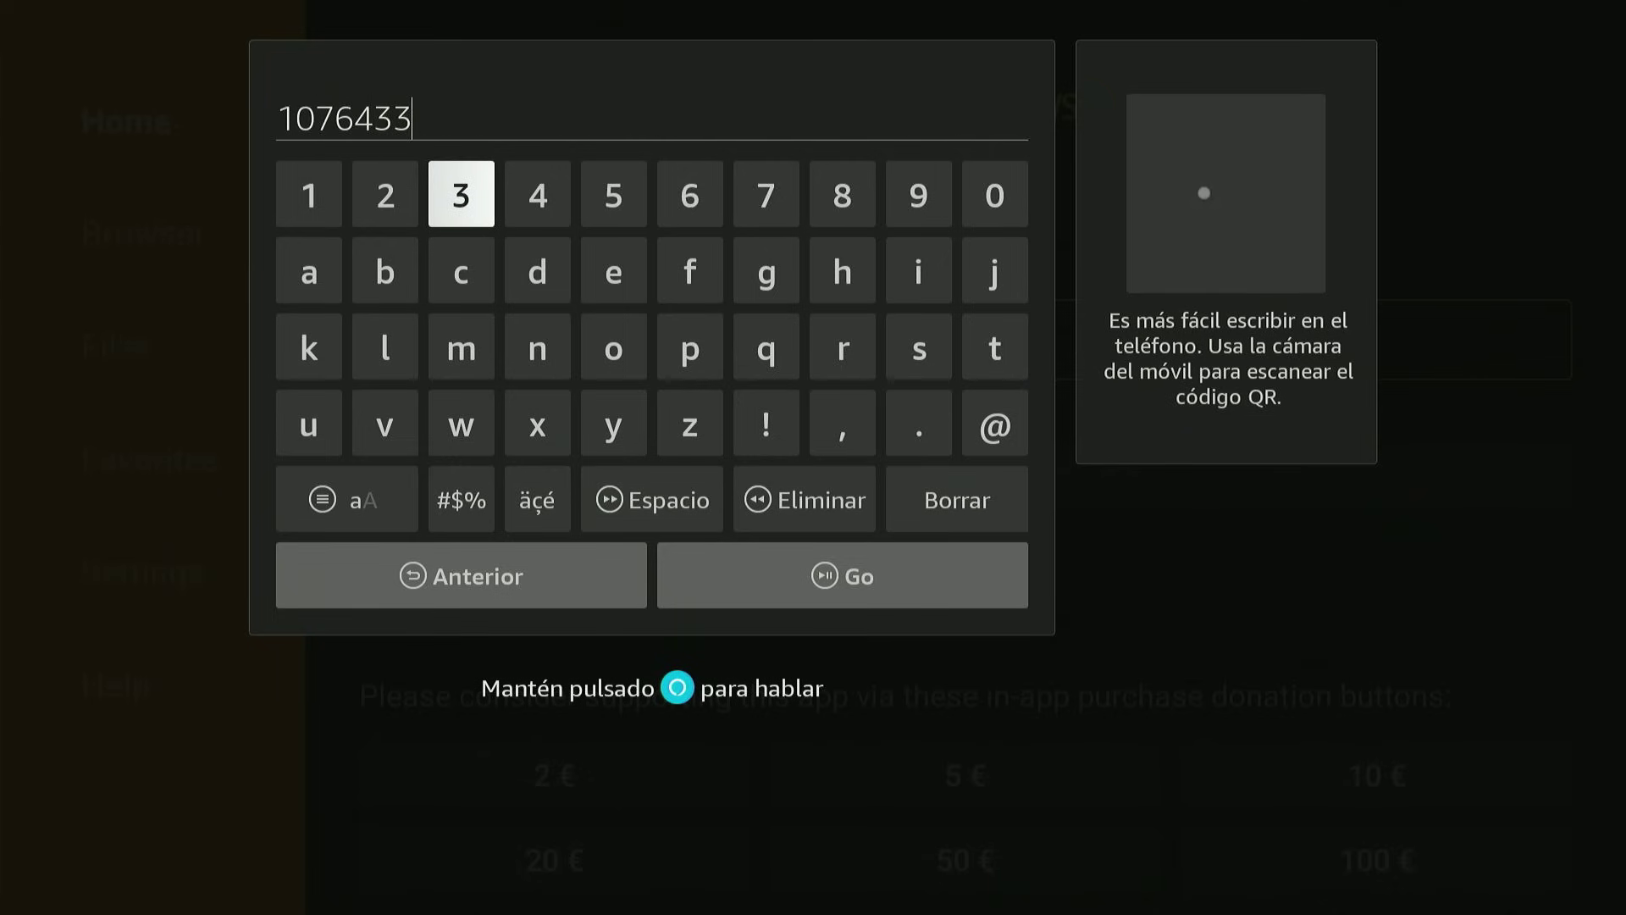
pyautogui.press('Escape')
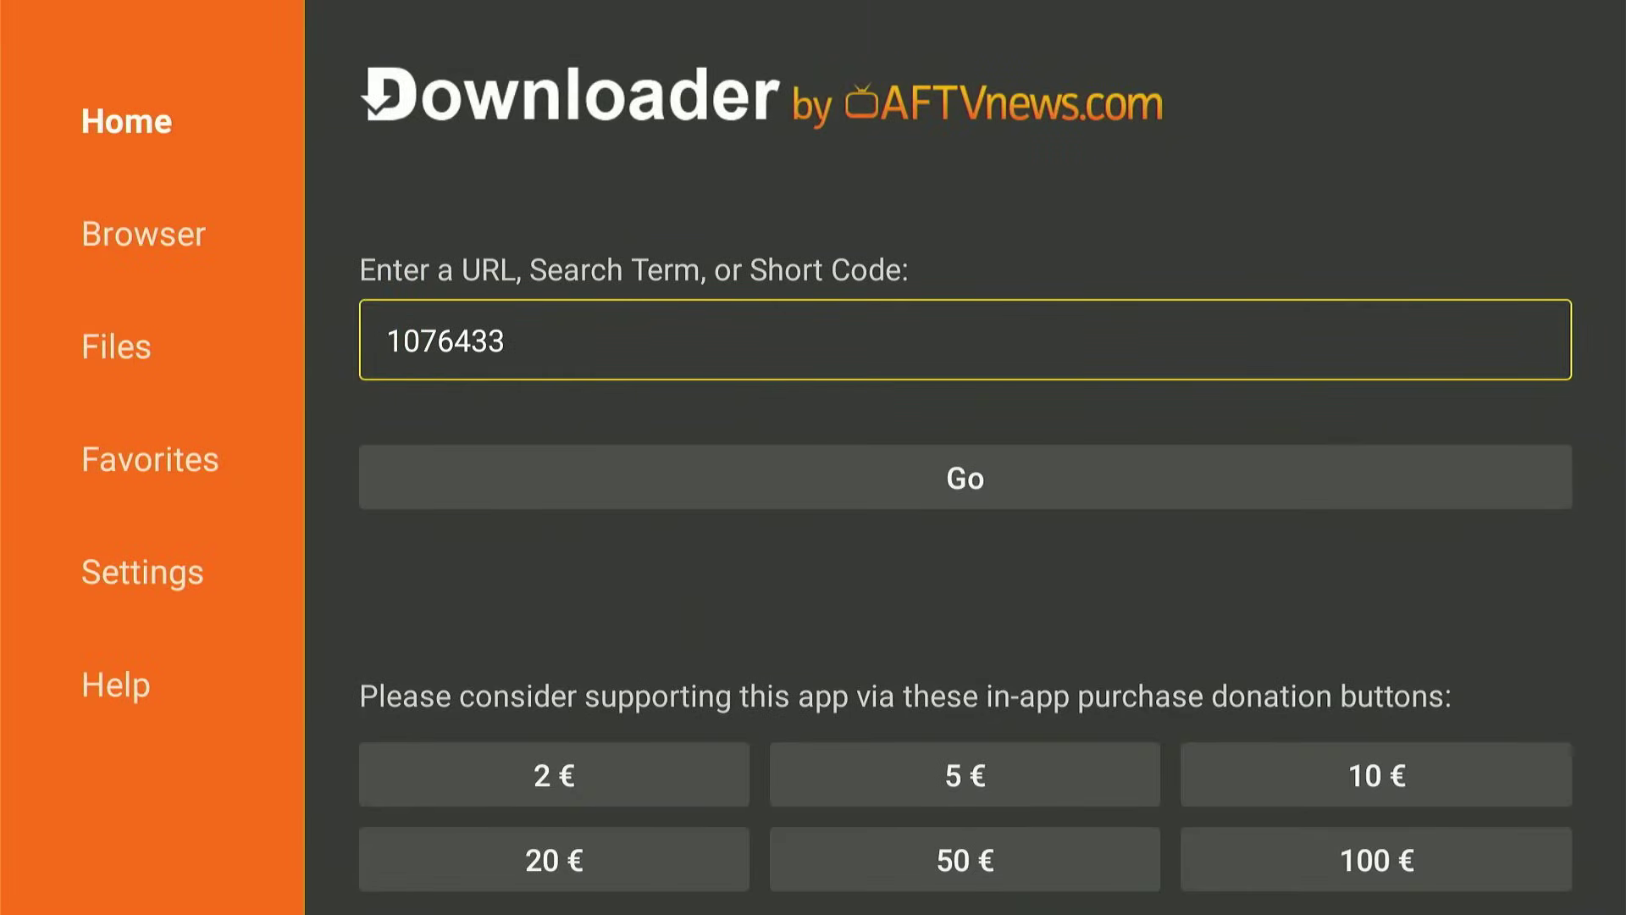
pyautogui.press('Down')
pyautogui.press('Return')
# Exit Downloader with the remote's Home button to reach the Fire TV home screen.
pyautogui.press('Home')
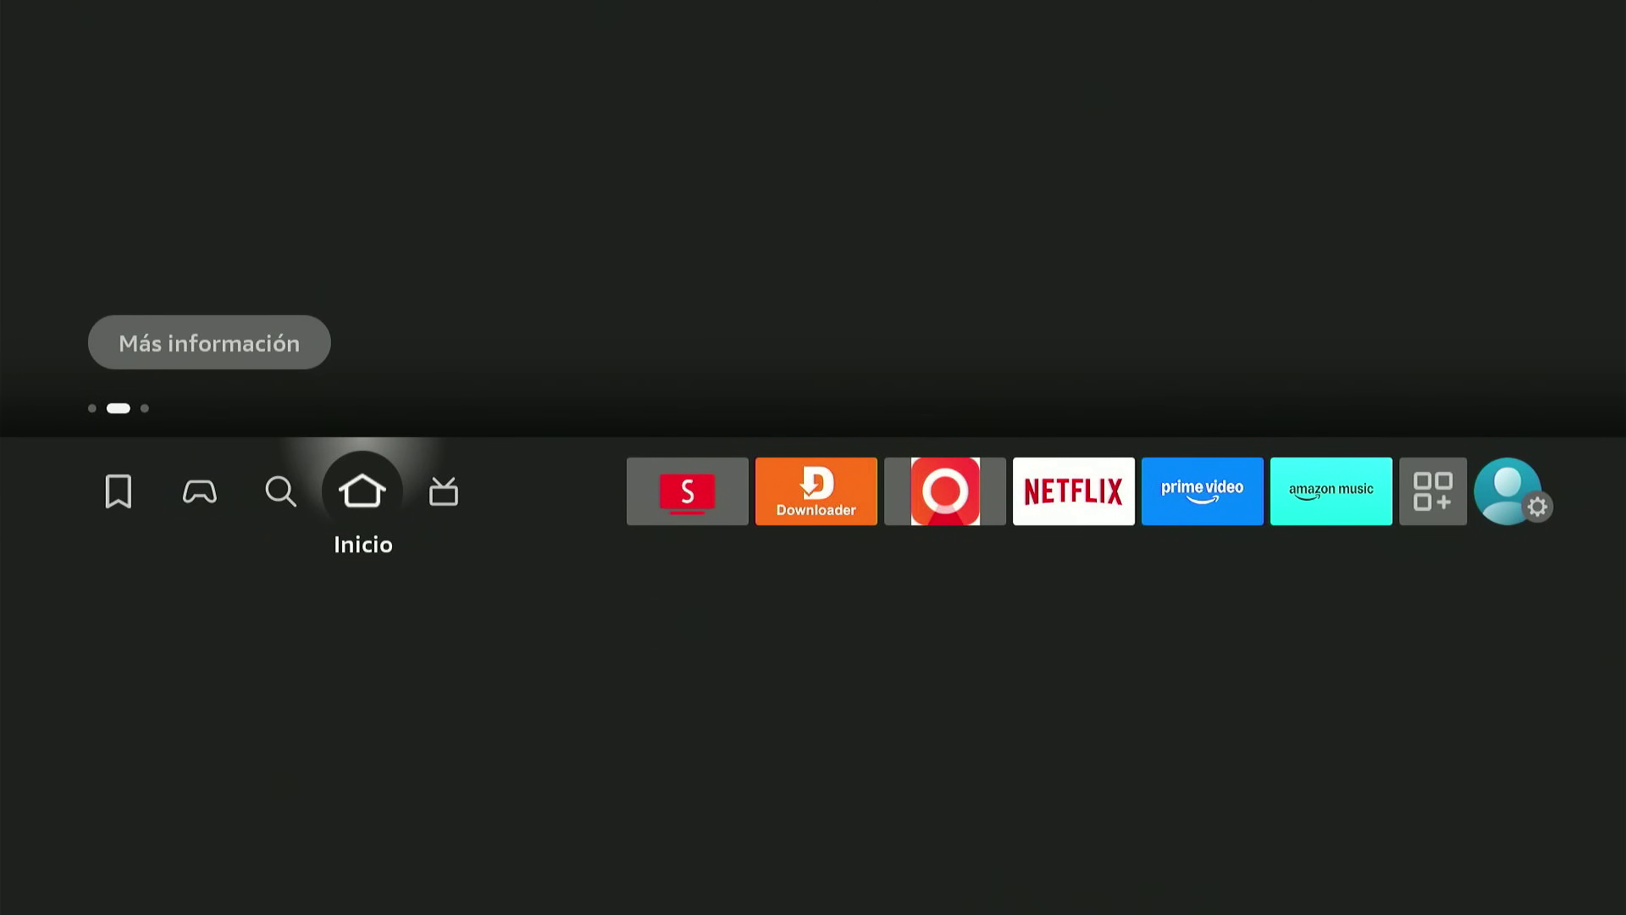